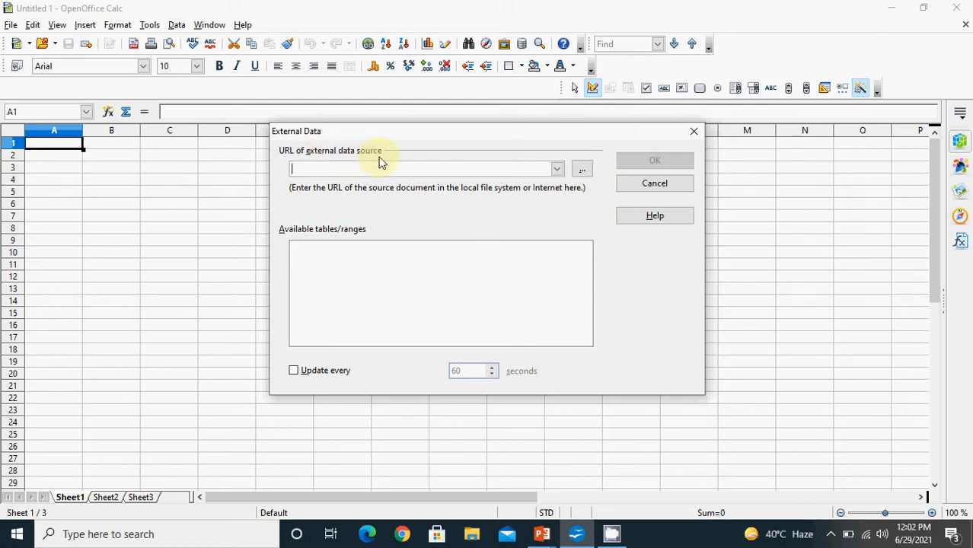
- Choose p1.3.ods from the Documents folder as the external data source and select its range1
{"action": "left_click", "coordinate": [558, 170]}
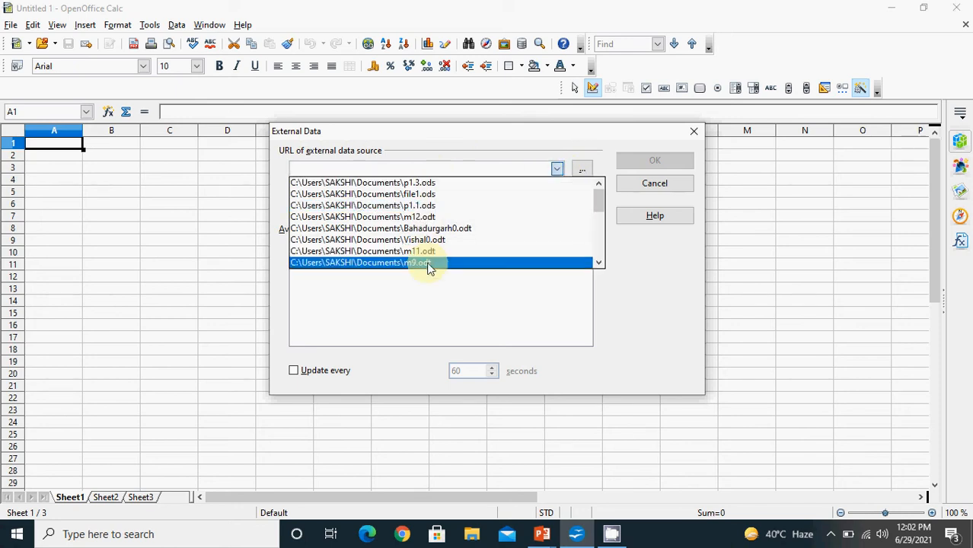
{"action": "left_click", "coordinate": [430, 186]}
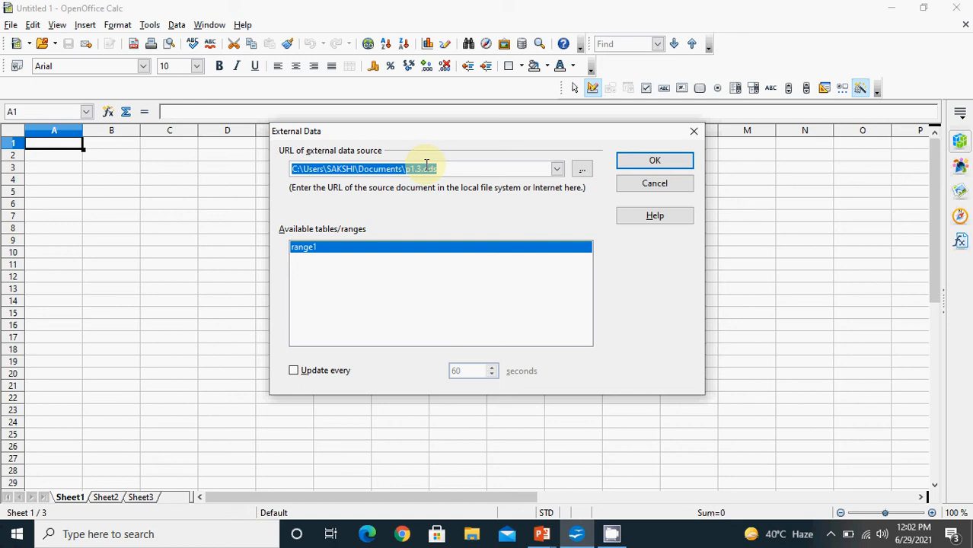
{"action": "left_click", "coordinate": [582, 171]}
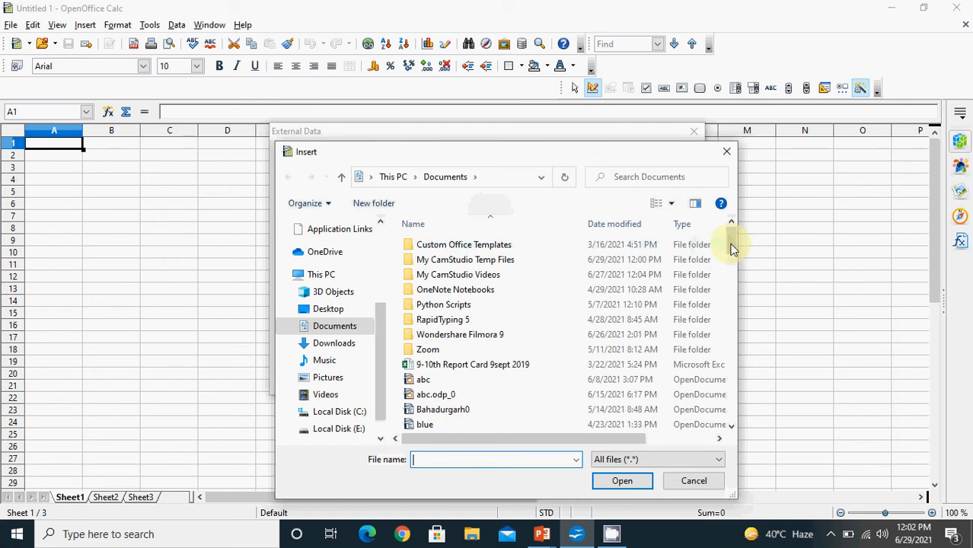
{"action": "mouse_move", "coordinate": [735, 373]}
{"action": "left_mouse_down"}
{"action": "mouse_move", "coordinate": [732, 412]}
{"action": "mouse_move", "coordinate": [734, 374]}
{"action": "left_mouse_up"}
{"action": "left_click", "coordinate": [451, 359]}
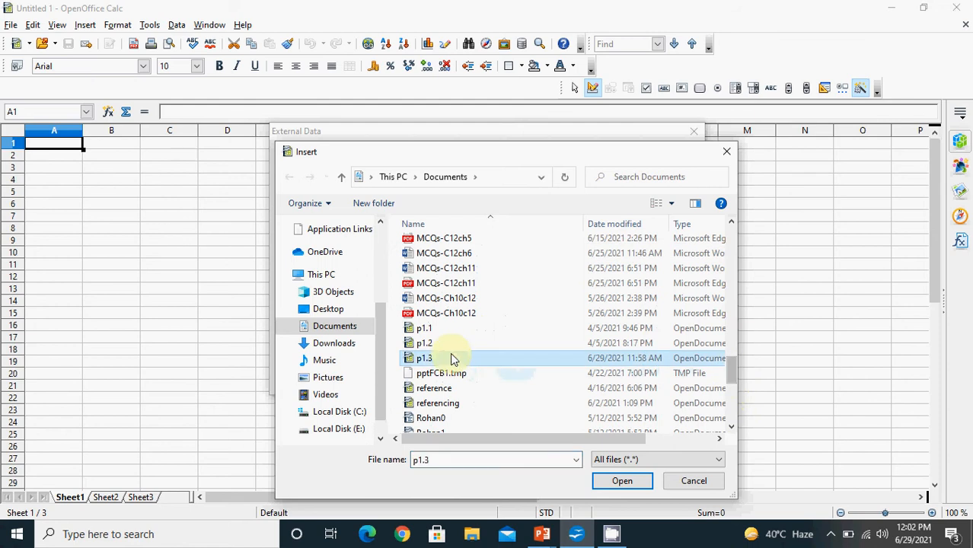
{"action": "left_click", "coordinate": [619, 481]}
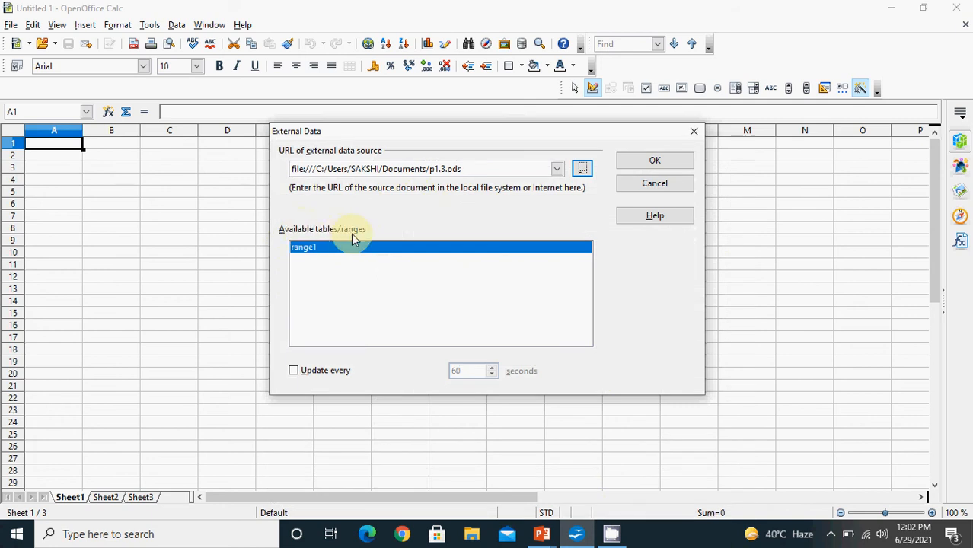
{"action": "left_click", "coordinate": [313, 256]}
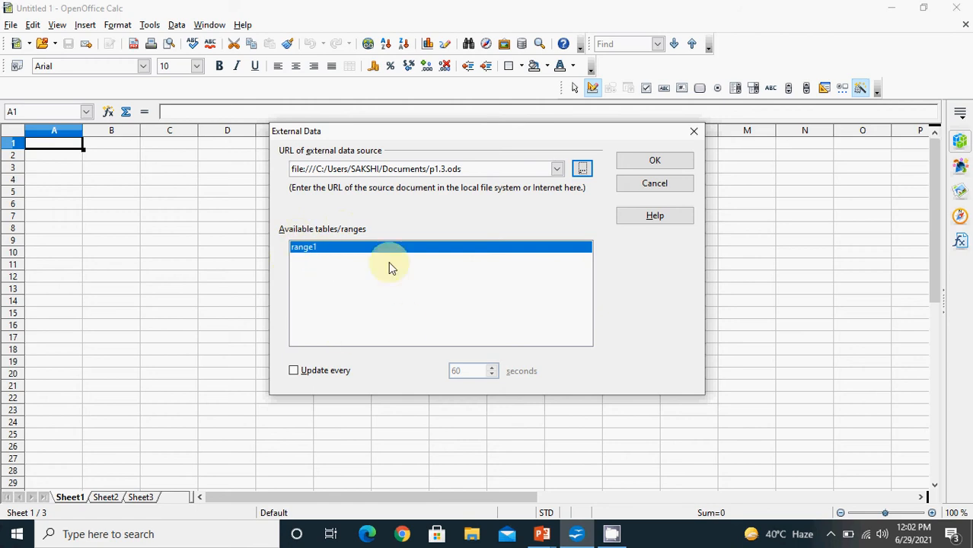
{"action": "left_click", "coordinate": [308, 273]}
- Enable automatic updating of the external data and set the update interval to 4 seconds
{"action": "left_click", "coordinate": [294, 372]}
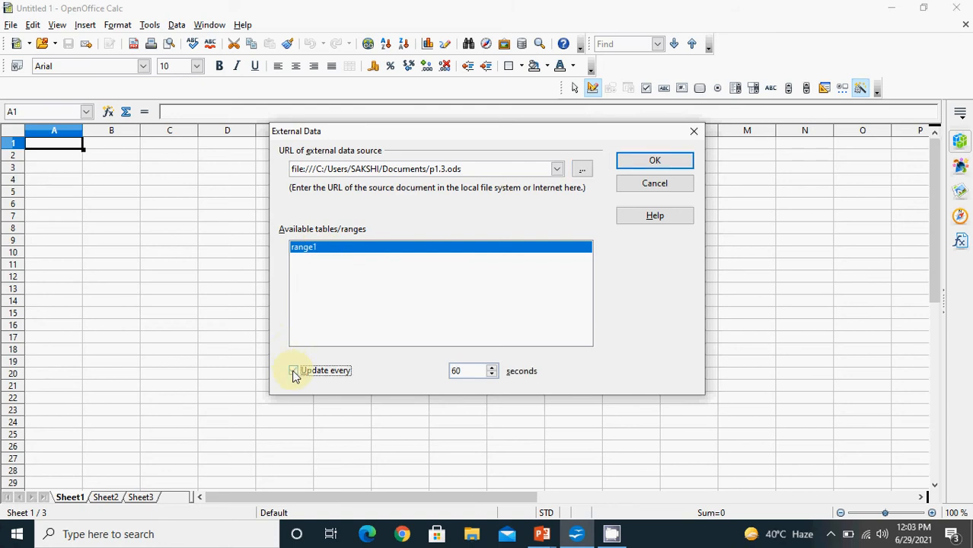
{"action": "left_click", "coordinate": [491, 367]}
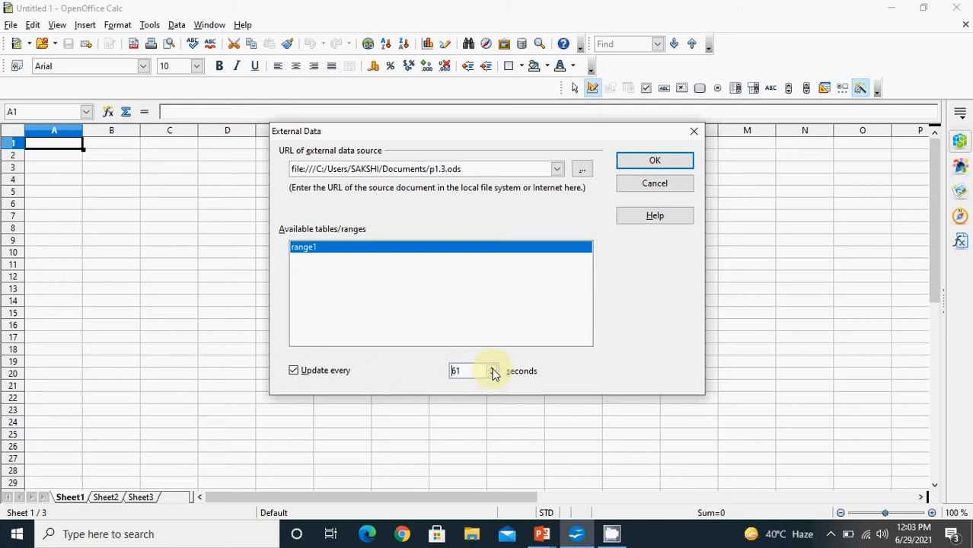
{"action": "left_click", "coordinate": [492, 374]}
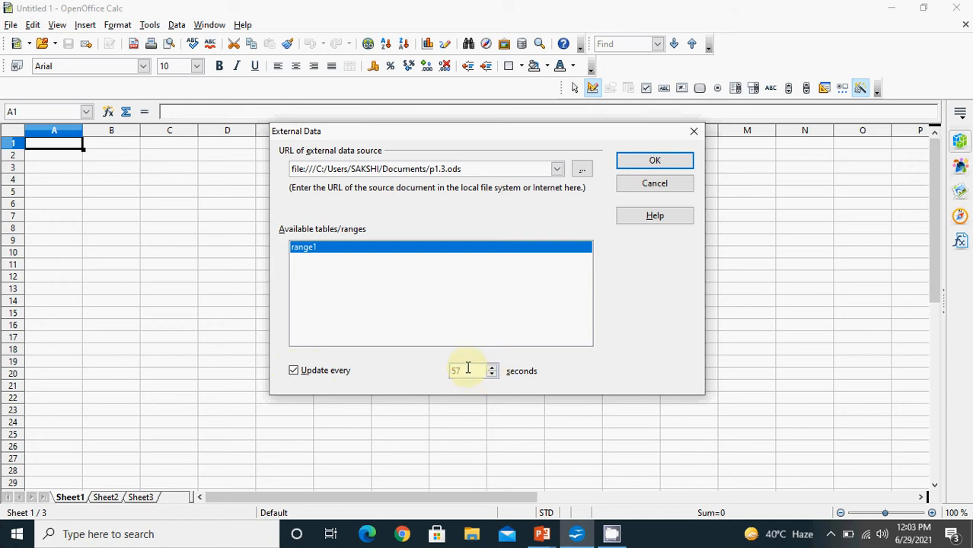
{"action": "left_click_drag", "start_coordinate": [461, 369], "coordinate": [440, 367]}
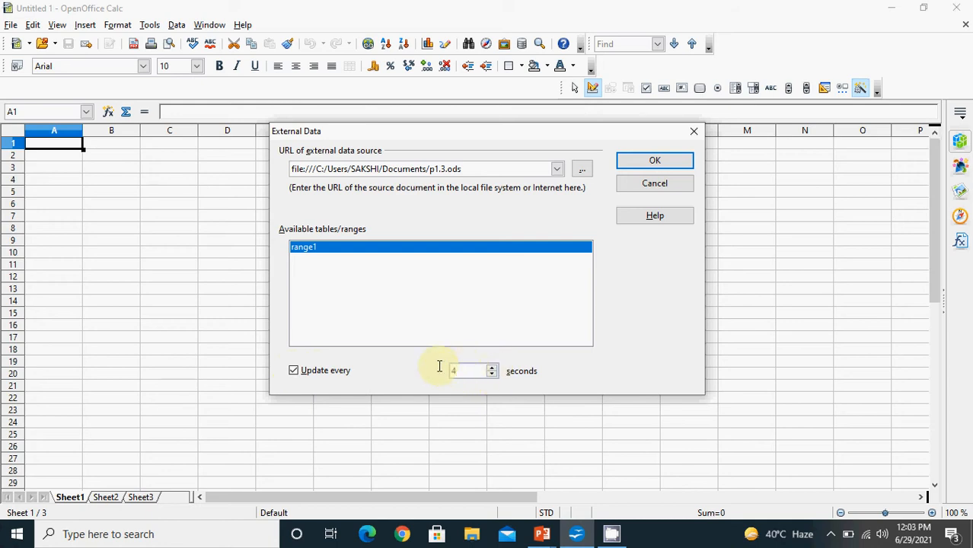
- Insert the linked range1 data at cell A1 of Sheet1 and agree to update all links
{"action": "left_click", "coordinate": [655, 162]}
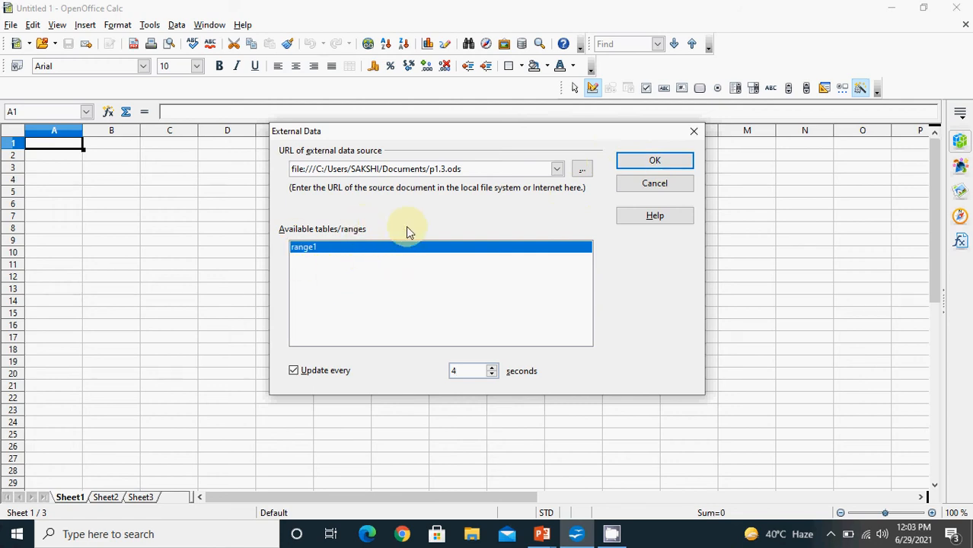
{"action": "left_click", "coordinate": [654, 163]}
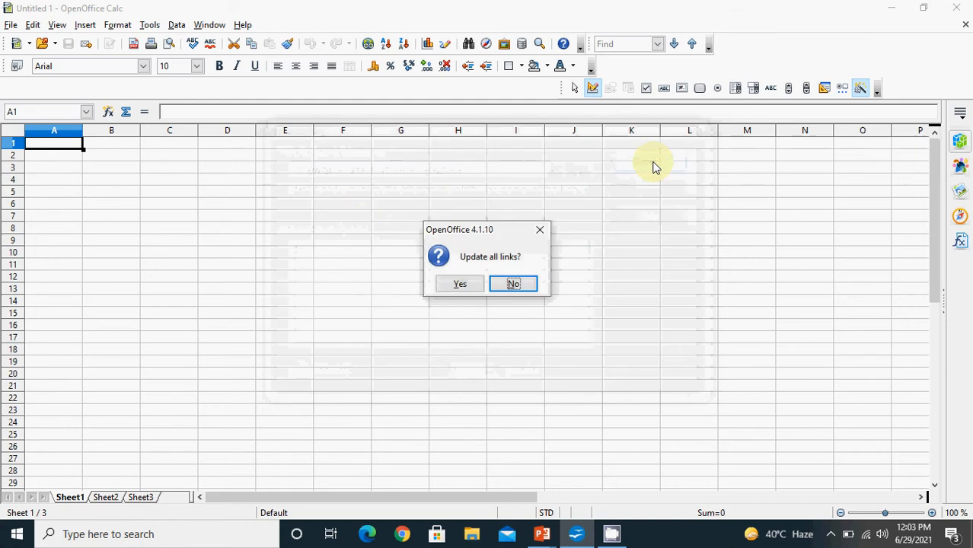
{"action": "left_click", "coordinate": [470, 287]}
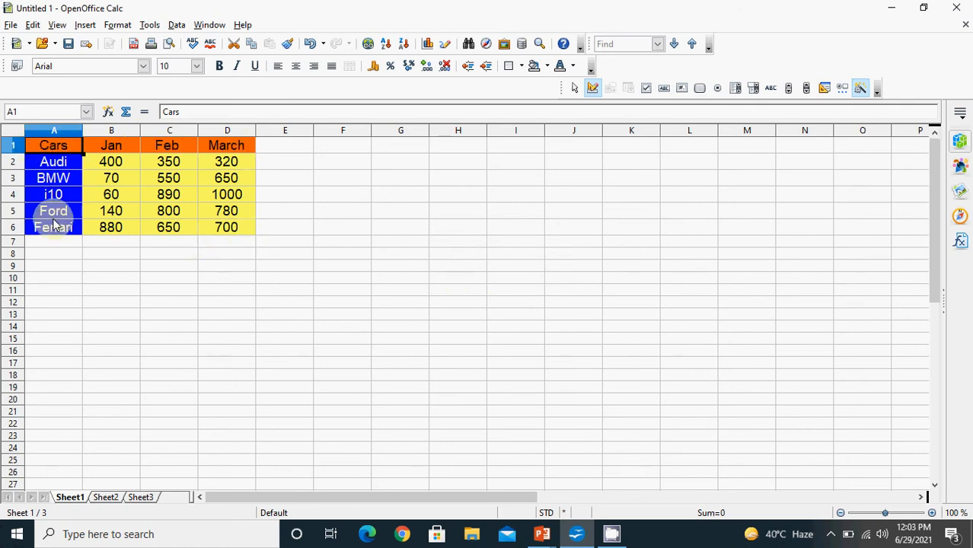
{"action": "left_click", "coordinate": [385, 234]}
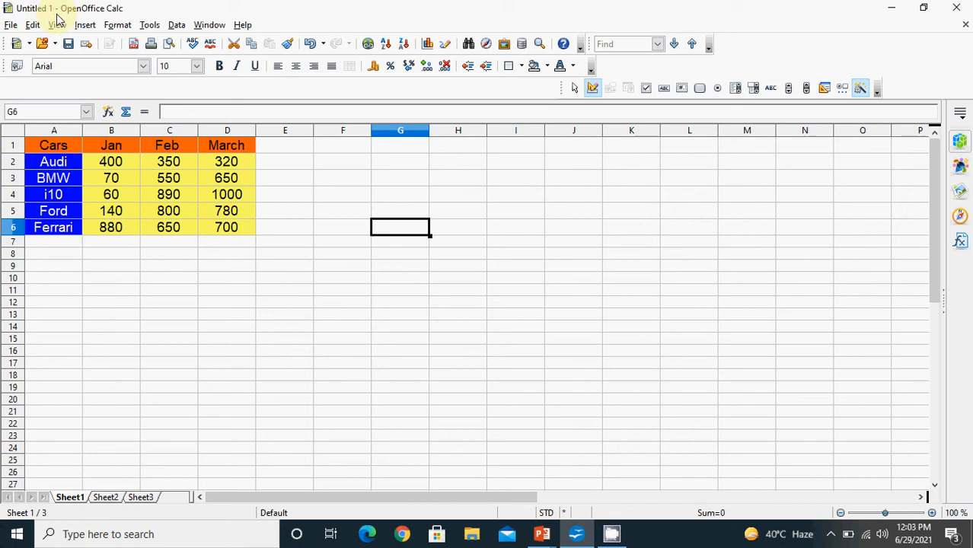
- Open the source spreadsheet p1.3.ods from the Documents folder
{"action": "left_click", "coordinate": [10, 28]}
{"action": "left_click", "coordinate": [23, 59]}
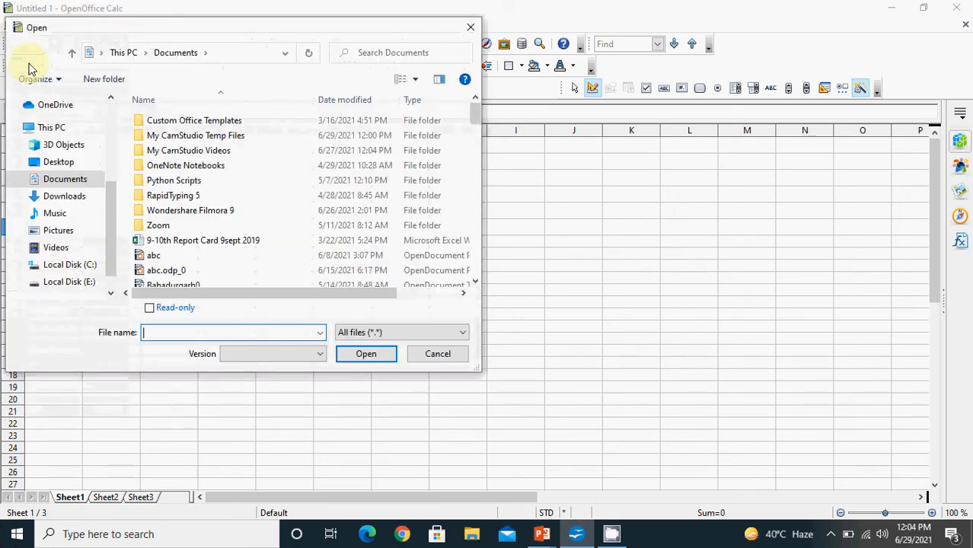
{"action": "left_click", "coordinate": [183, 333]}
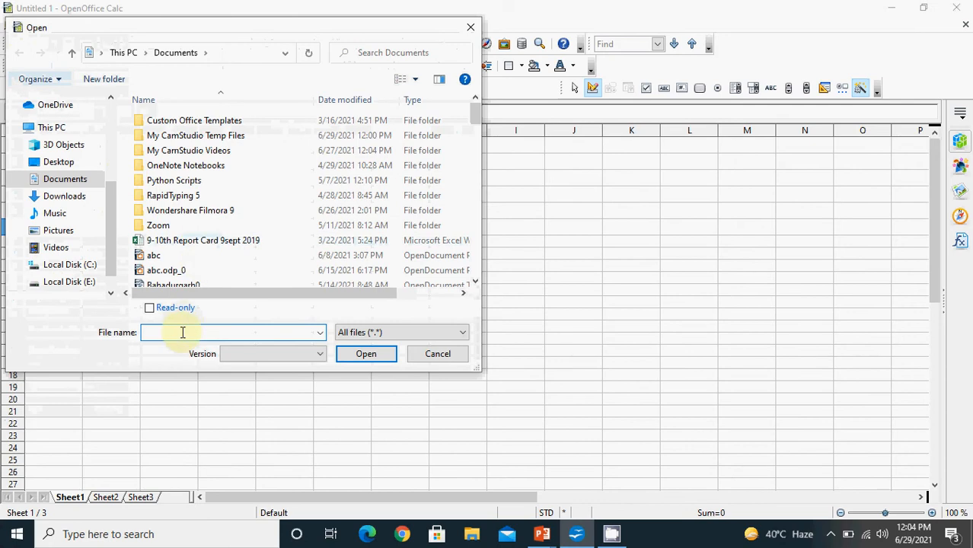
{"action": "type", "text": "p1.3"}
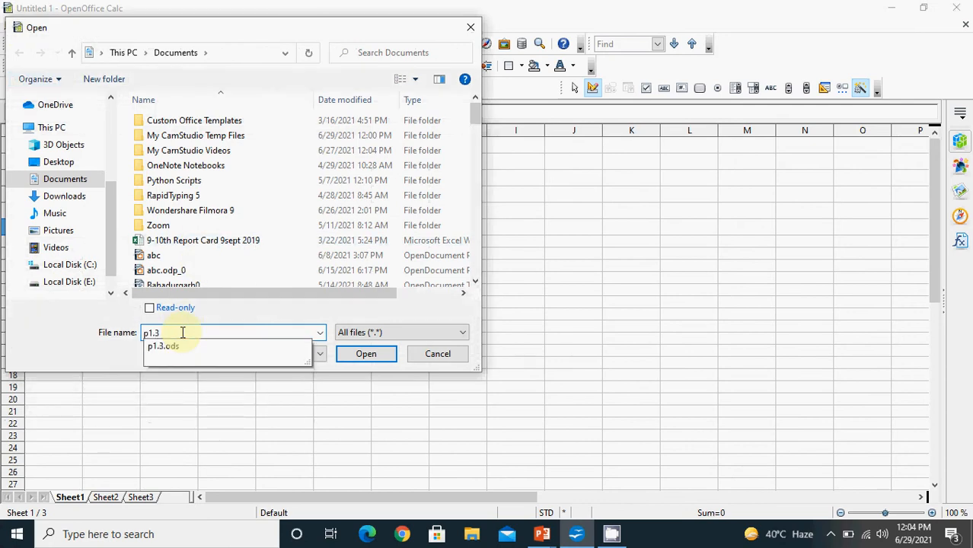
{"action": "left_click", "coordinate": [178, 346]}
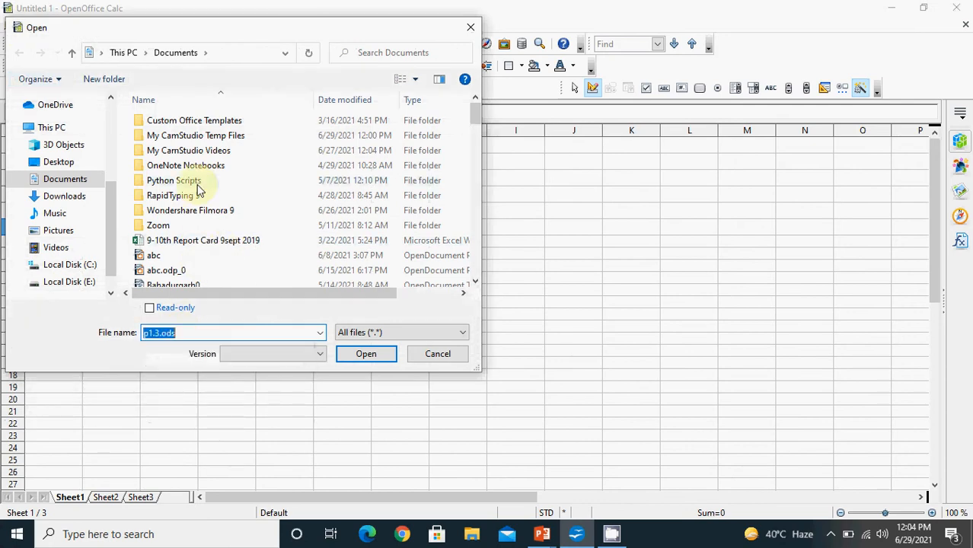
{"action": "left_click", "coordinate": [364, 353]}
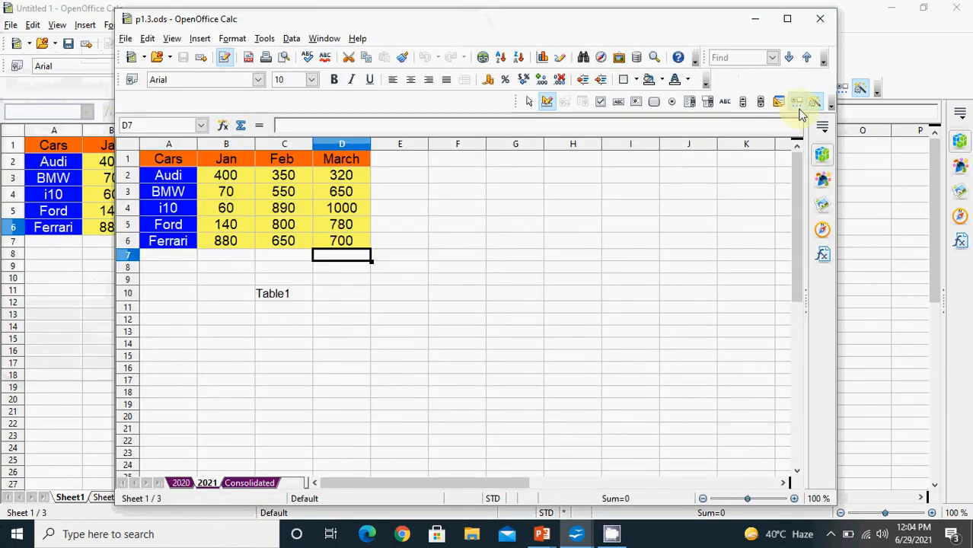
- Resize and arrange the p1.3.ods and Untitled 1 windows side by side for comparing the two tables
{"action": "left_click_drag", "start_coordinate": [836, 289], "coordinate": [667, 276]}
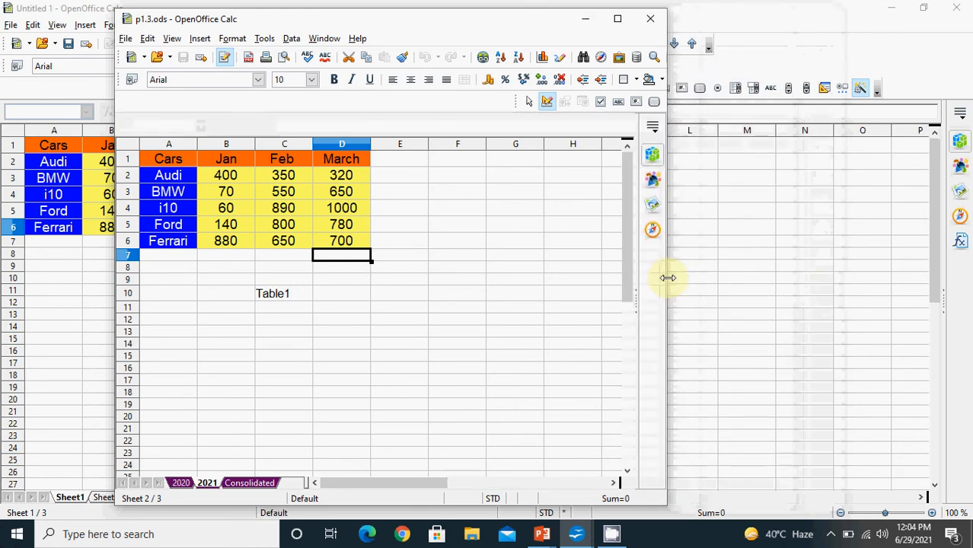
{"action": "left_click", "coordinate": [922, 9]}
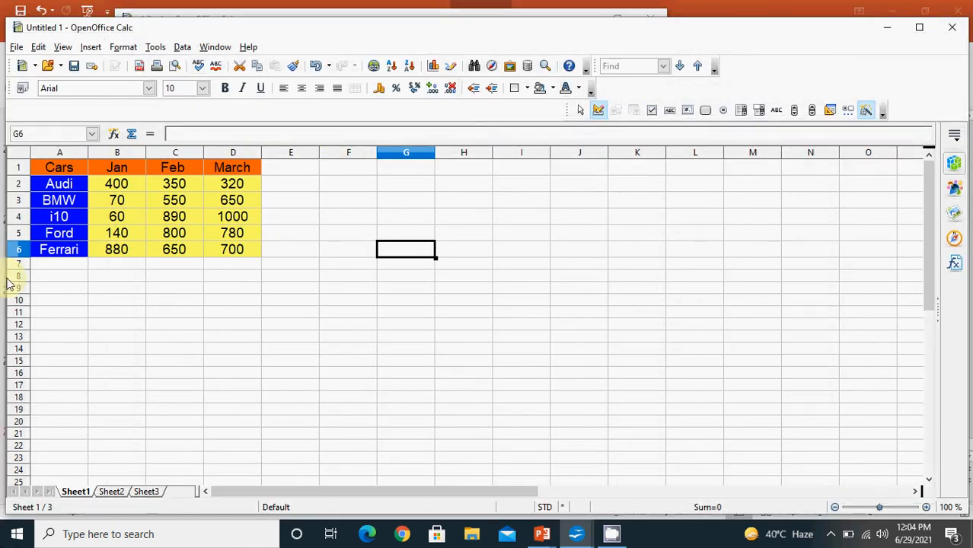
{"action": "left_click_drag", "start_coordinate": [4, 277], "coordinate": [441, 261]}
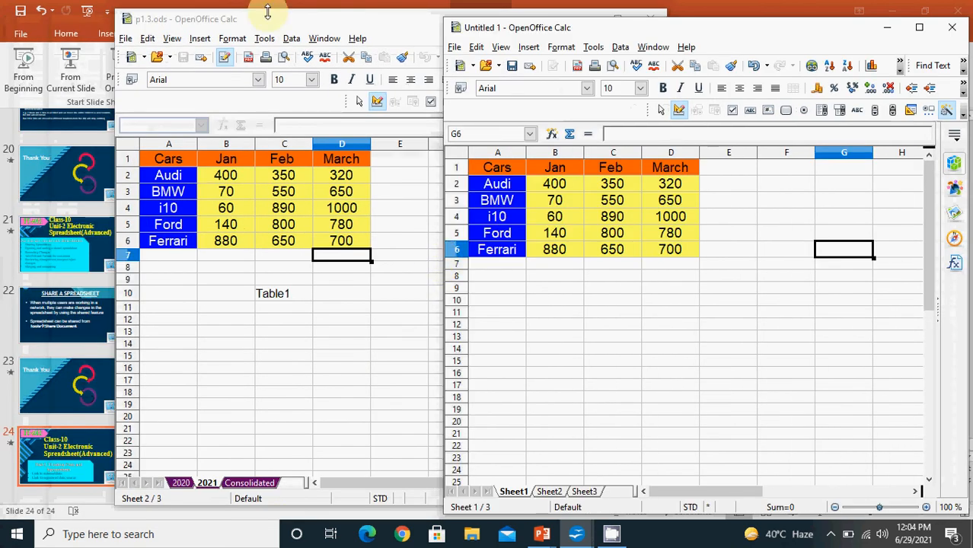
{"action": "left_click_drag", "start_coordinate": [354, 18], "coordinate": [191, 15]}
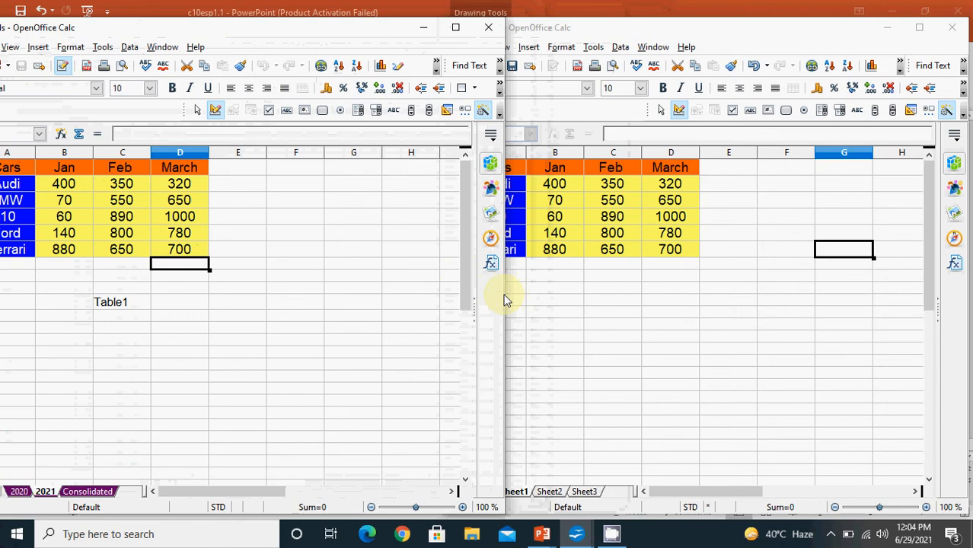
{"action": "left_click_drag", "start_coordinate": [503, 291], "coordinate": [440, 293]}
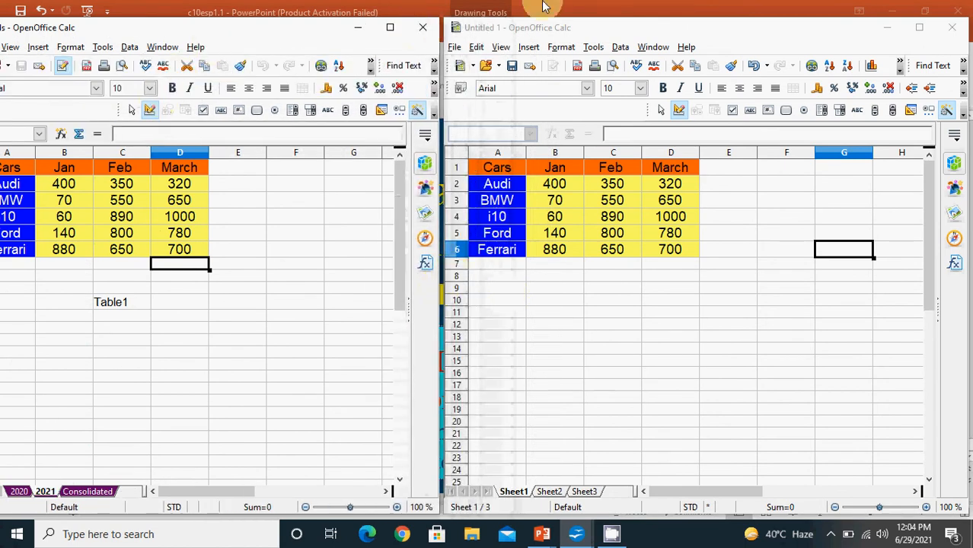
{"action": "left_click_drag", "start_coordinate": [556, 28], "coordinate": [550, 30]}
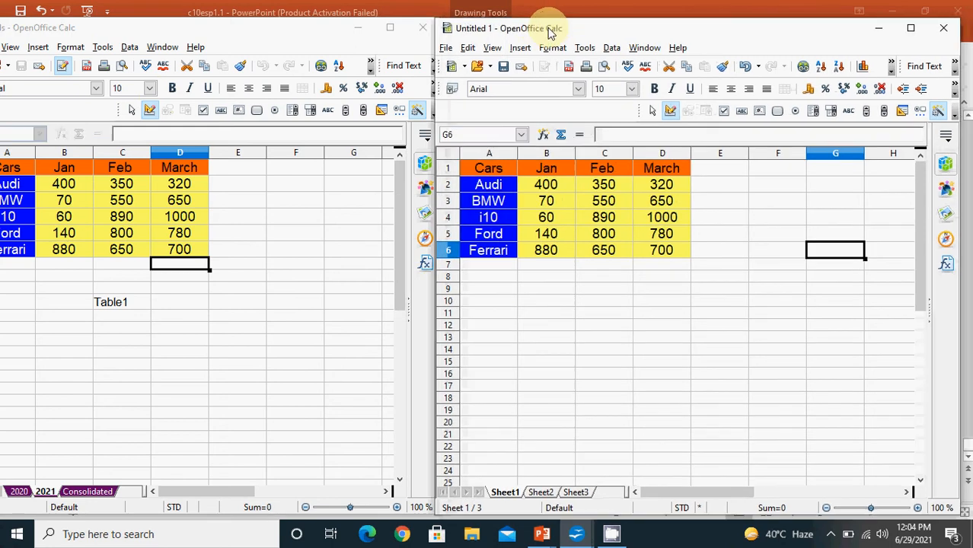
- Set Ford's Jan value to 400 on the 2021 sheet of p1.3.ods and save the file
{"action": "left_click", "coordinate": [80, 236]}
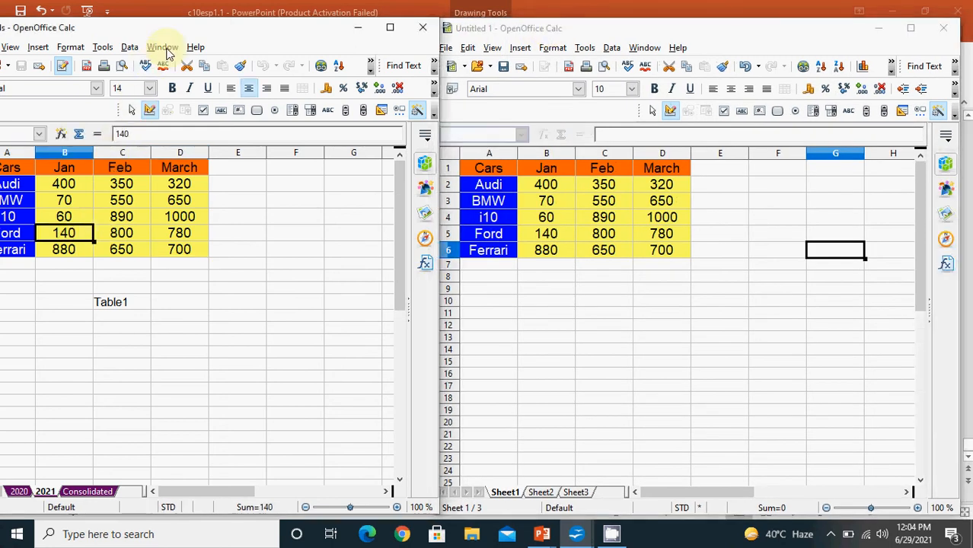
{"action": "left_click_drag", "start_coordinate": [205, 30], "coordinate": [212, 31]}
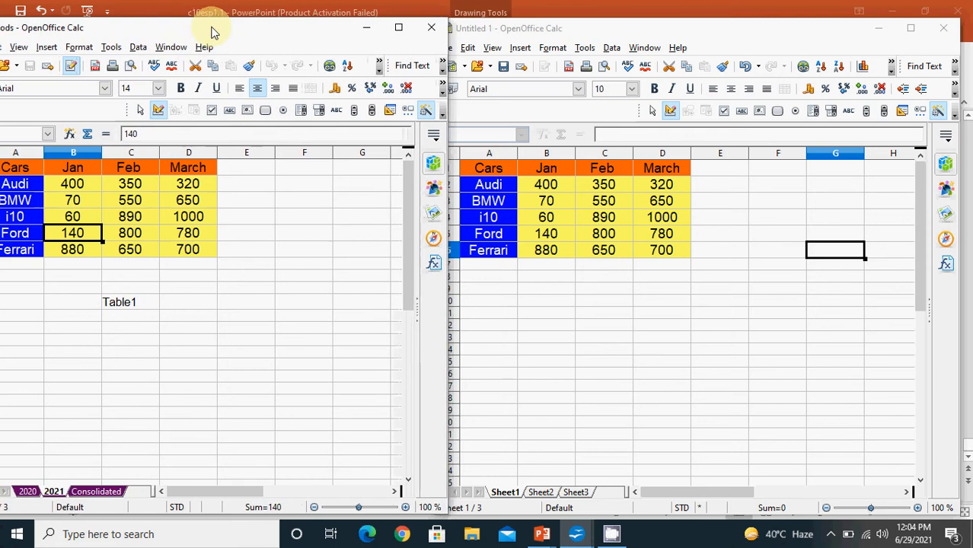
{"action": "type", "text": "400"}
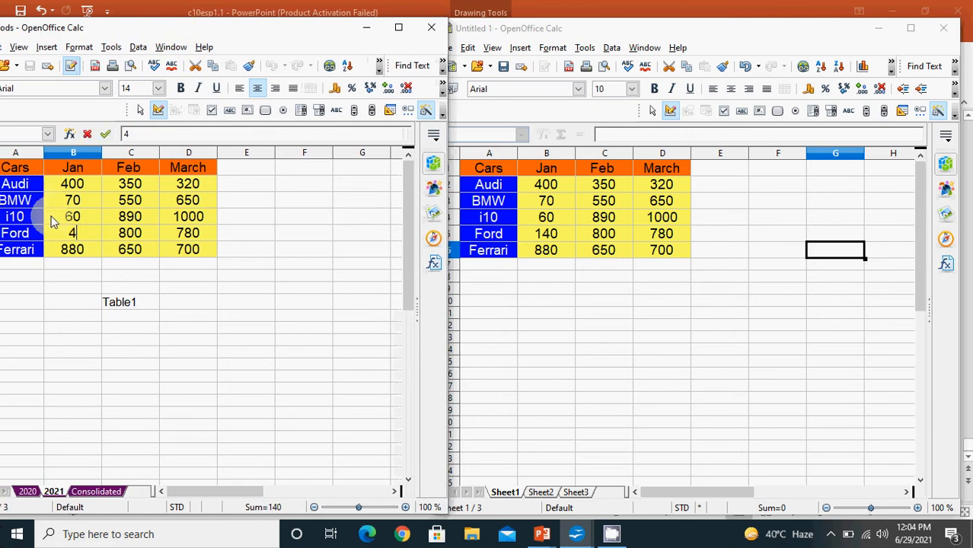
{"action": "left_click", "coordinate": [85, 288]}
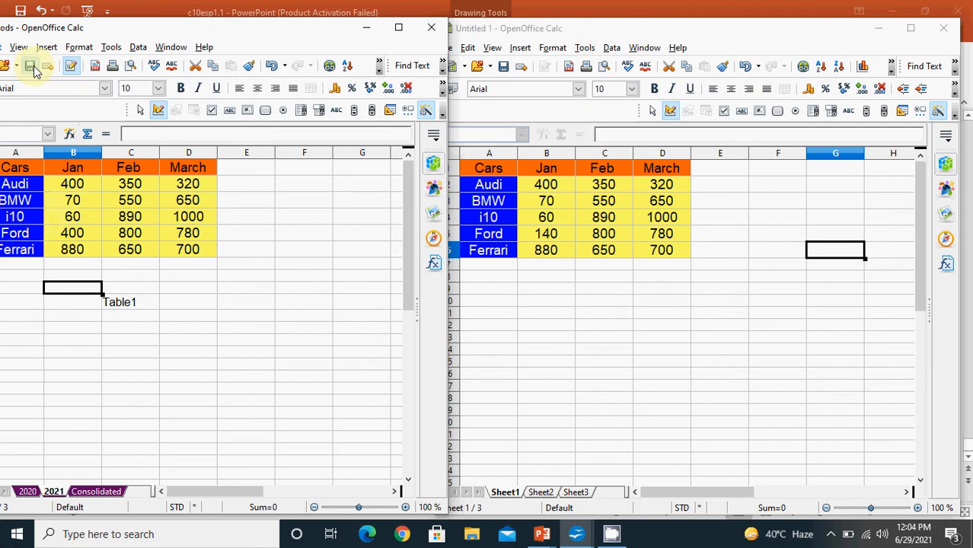
{"action": "left_click", "coordinate": [32, 67]}
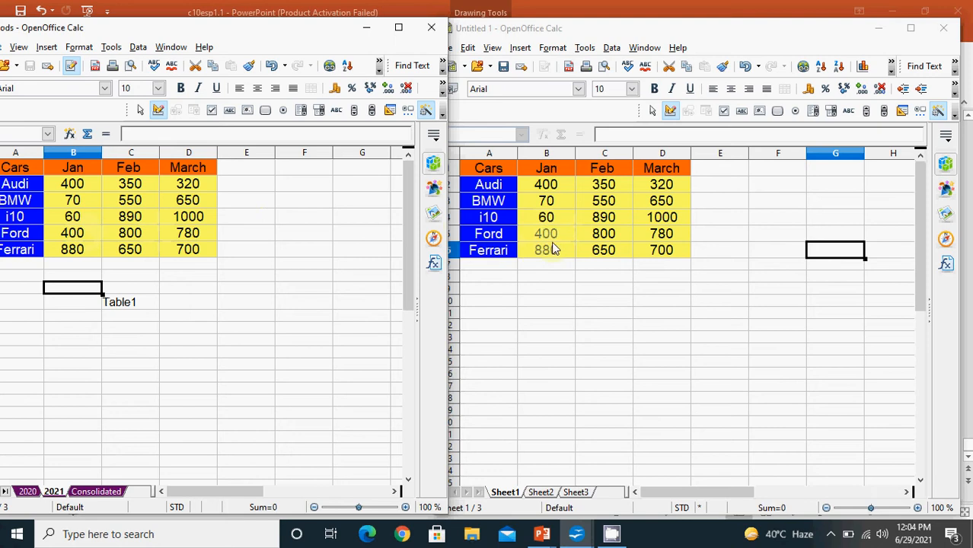
- Set Ferrari's Feb value to 900 on the 2021 sheet of p1.3.ods and save the file
{"action": "left_click", "coordinate": [118, 253]}
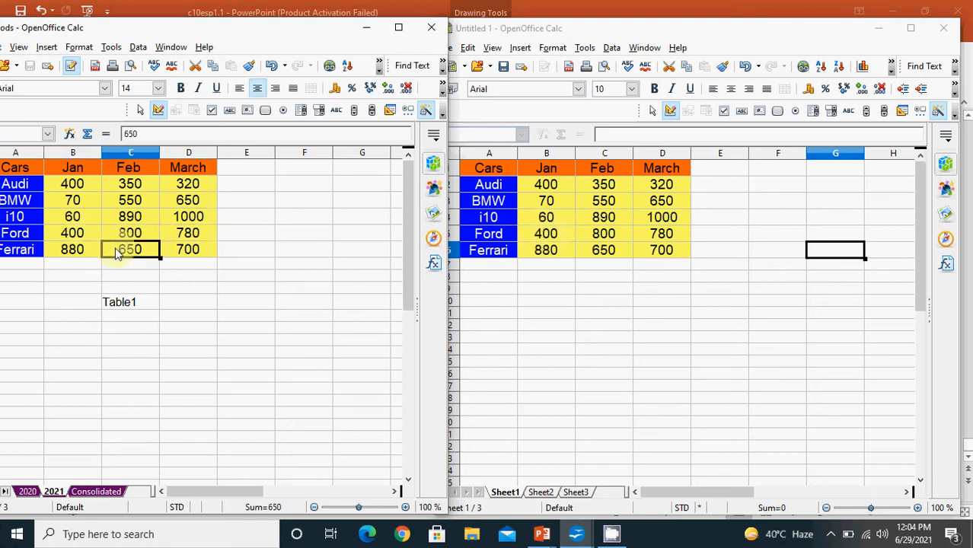
{"action": "type", "text": "900"}
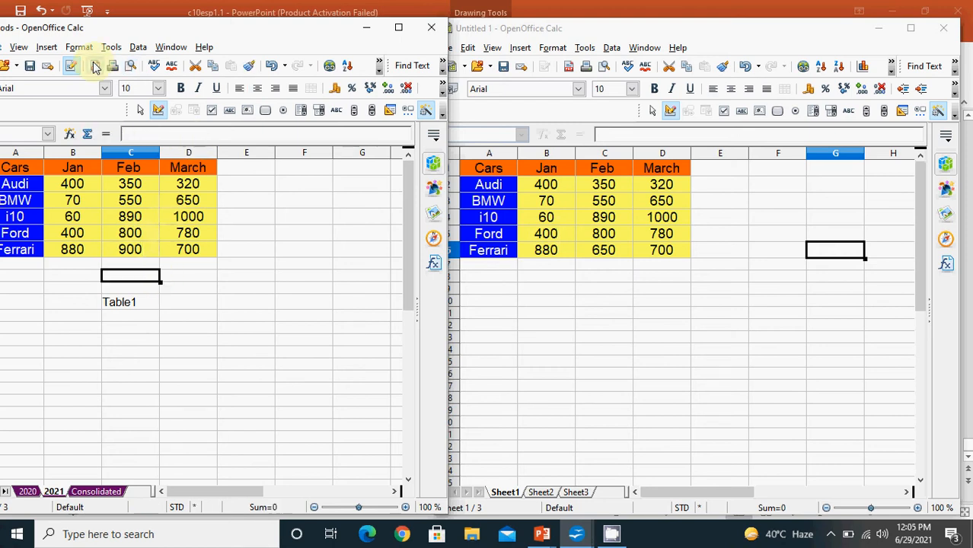
{"action": "left_click", "coordinate": [31, 69]}
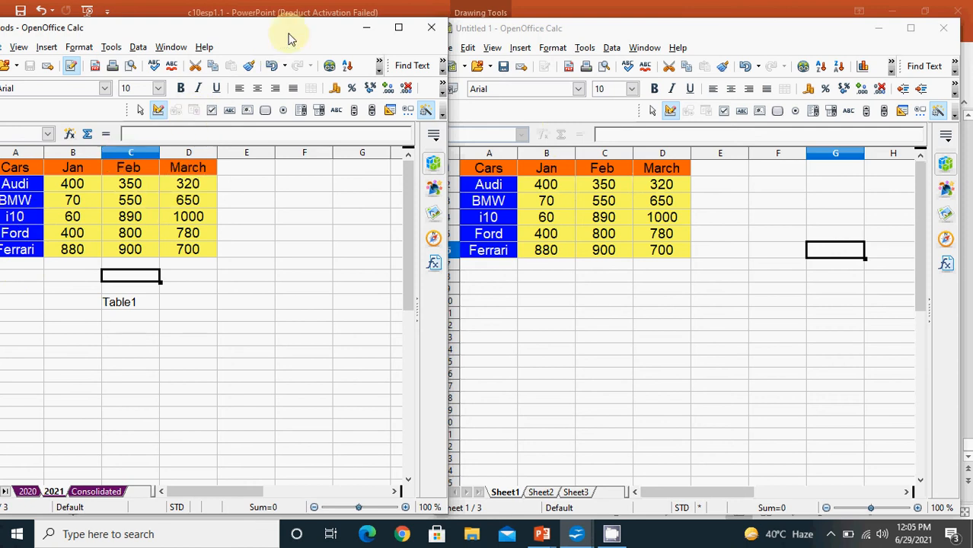
- Reposition the p1.3.ods and Untitled 1 windows so that both car tables show completely
{"action": "left_click_drag", "start_coordinate": [289, 38], "coordinate": [315, 33]}
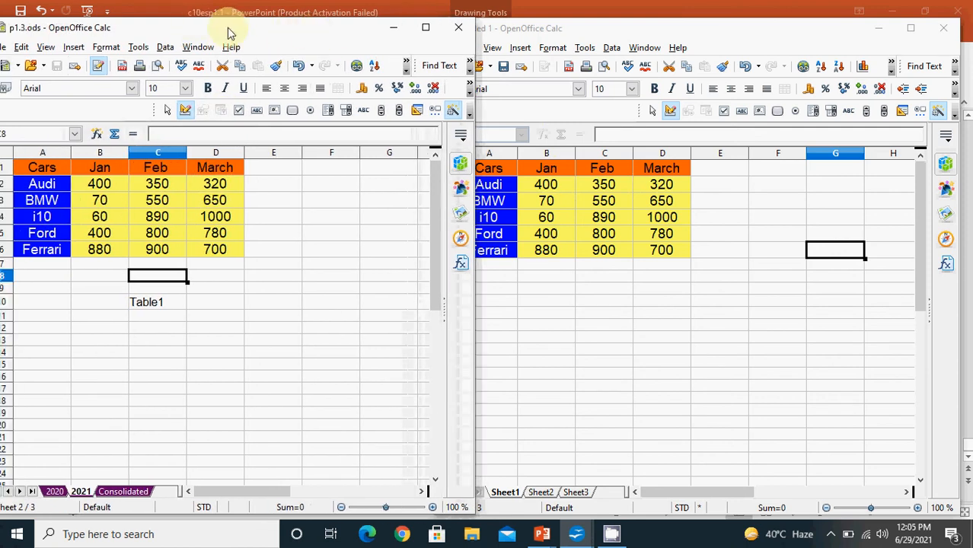
{"action": "left_click_drag", "start_coordinate": [615, 37], "coordinate": [637, 37]}
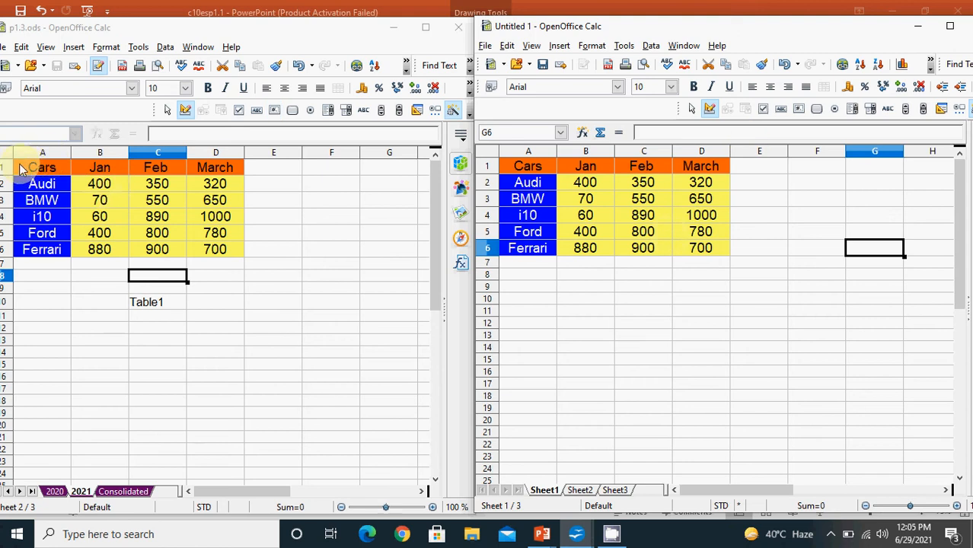
- Select the whole car table on the 2021 sheet of p1.3.ods and check its range name
{"action": "left_click_drag", "start_coordinate": [23, 169], "coordinate": [229, 251]}
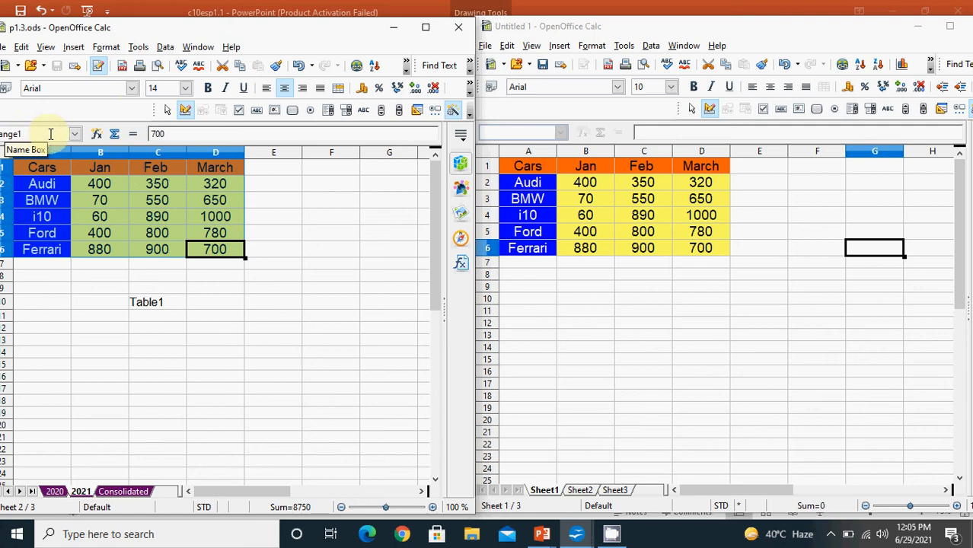
{"action": "left_click", "coordinate": [74, 134]}
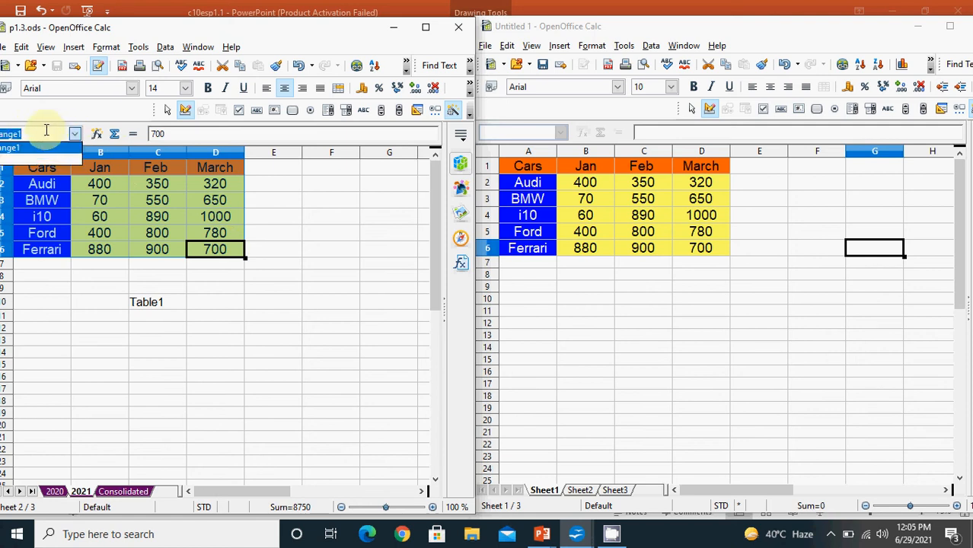
{"action": "left_click", "coordinate": [46, 130]}
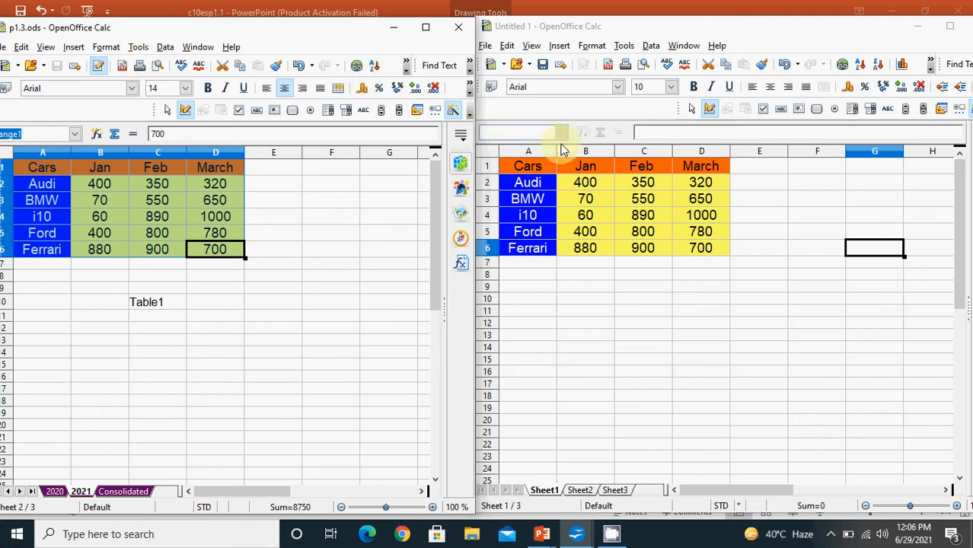
{"action": "left_click", "coordinate": [340, 254]}
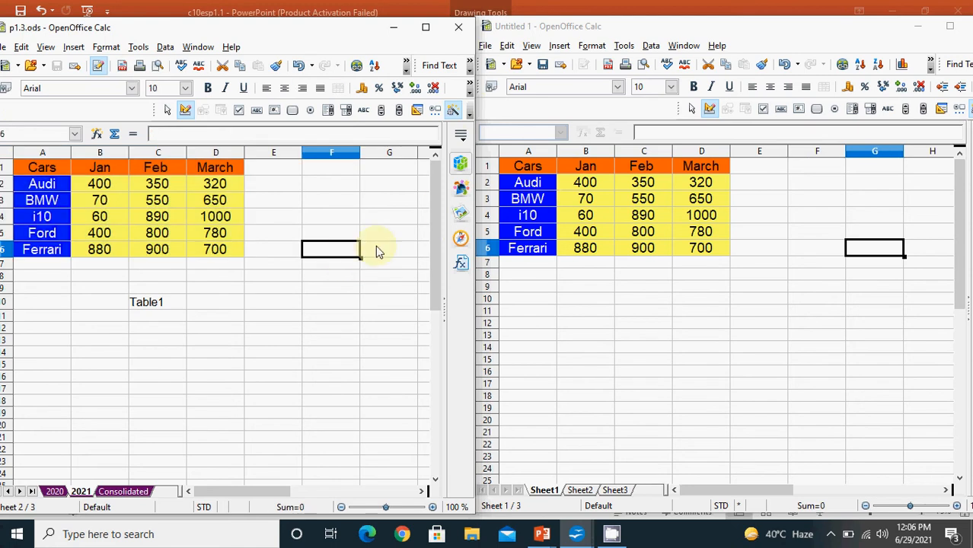
- Close p1.3.ods and maximize the Untitled 1 spreadsheet window
{"action": "left_click", "coordinate": [459, 32]}
{"action": "left_click_drag", "start_coordinate": [629, 35], "coordinate": [374, 26]}
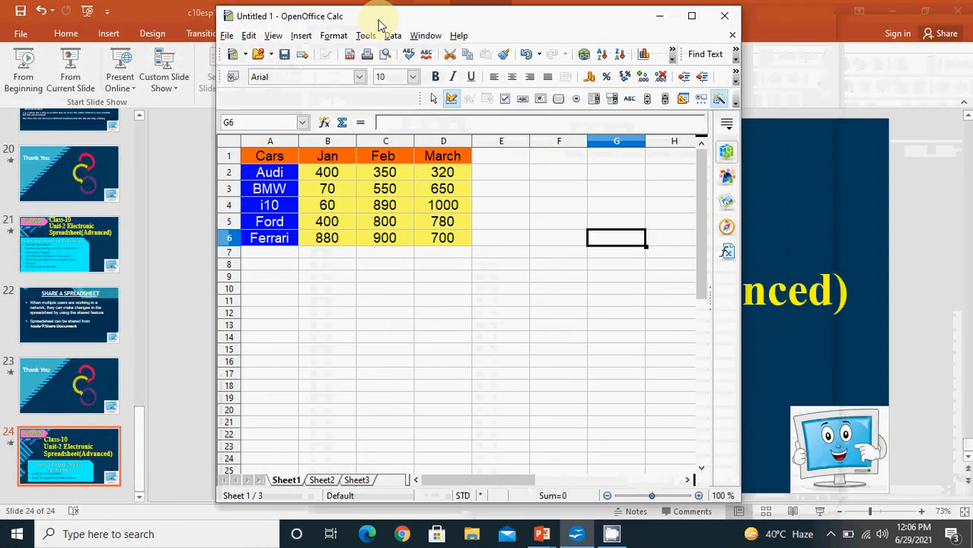
{"action": "left_click", "coordinate": [690, 18]}
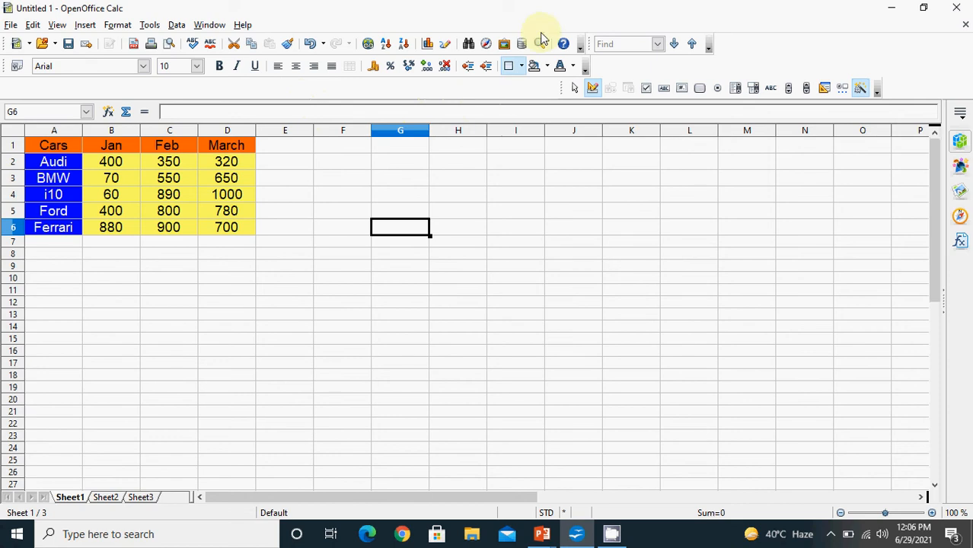
- Create a new registered database, opened for editing, and save it as db5 in the Documents folder
{"action": "left_click", "coordinate": [11, 25]}
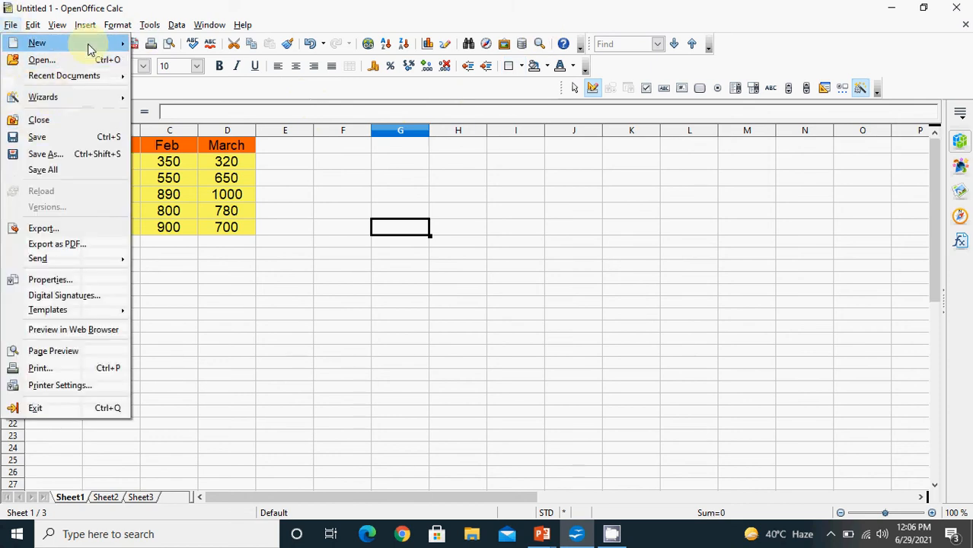
{"action": "mouse_move", "coordinate": [90, 49]}
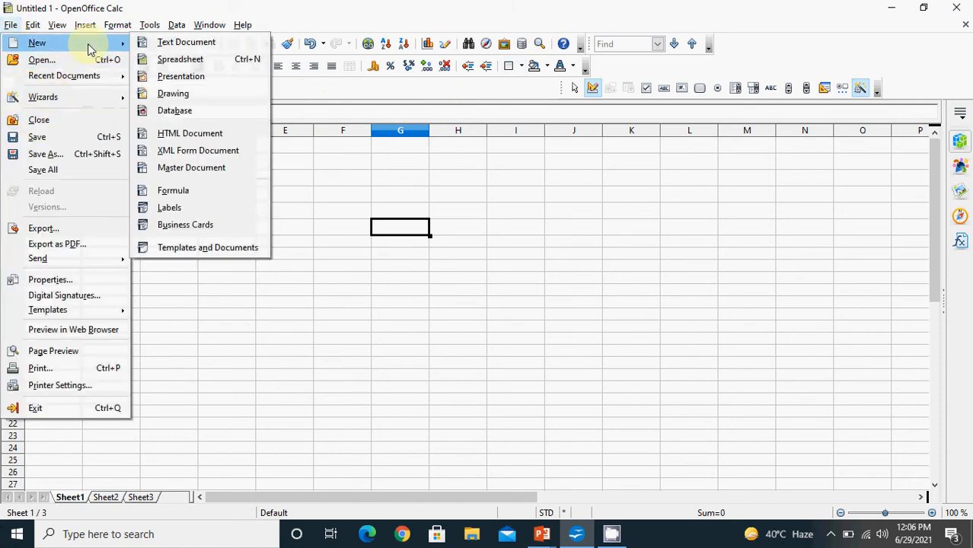
{"action": "left_click", "coordinate": [198, 112]}
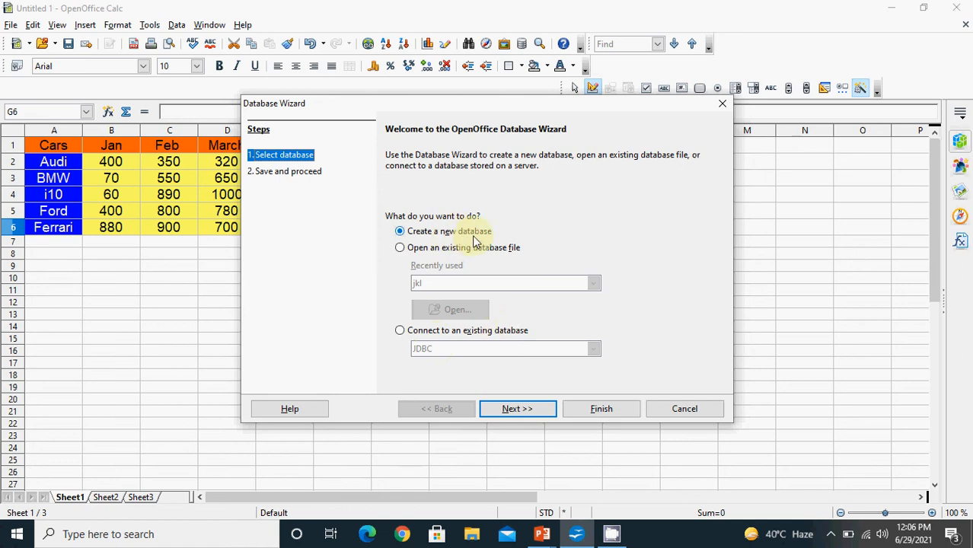
{"action": "left_click", "coordinate": [511, 411]}
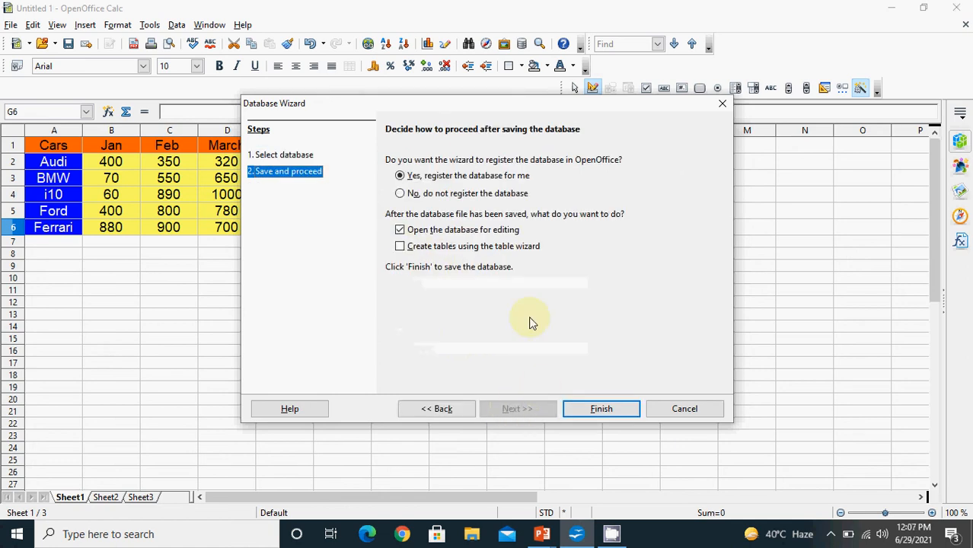
{"action": "left_click", "coordinate": [600, 410]}
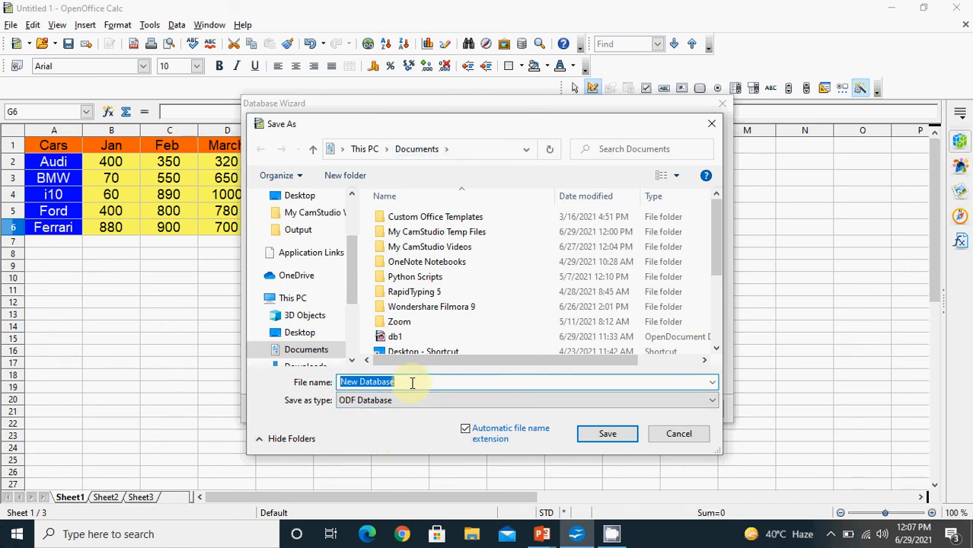
{"action": "type", "text": "db5"}
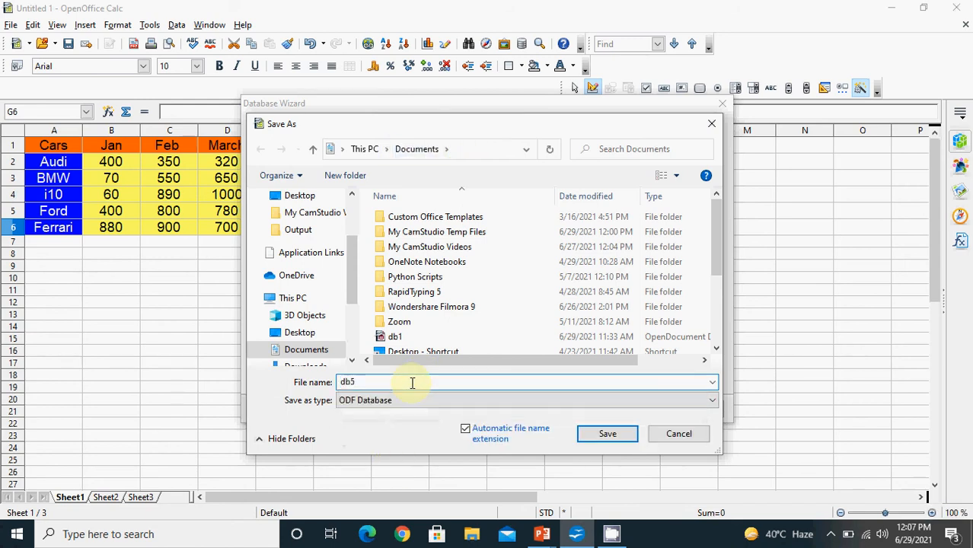
{"action": "left_click", "coordinate": [600, 433]}
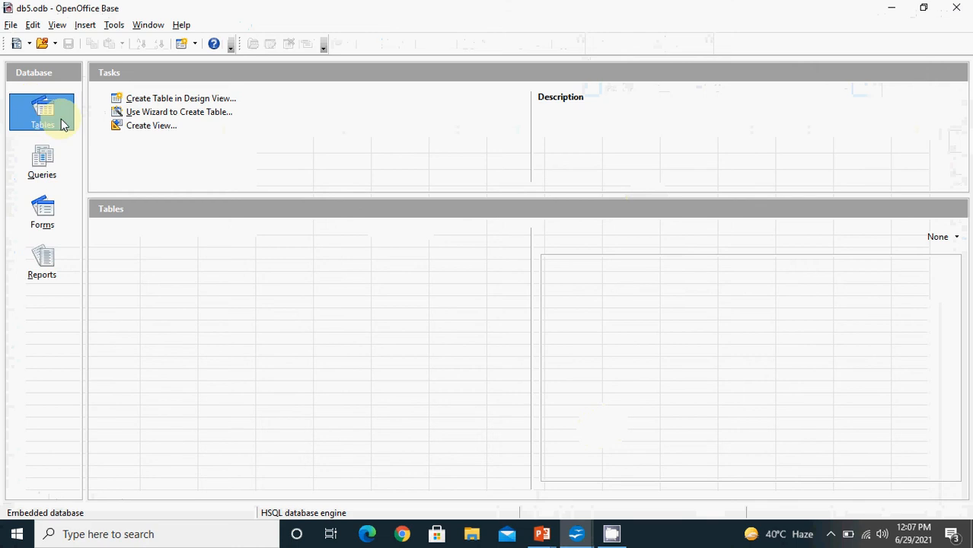
- Return to the Untitled 1 spreadsheet, show the data sources and expand db5 to select its Tables folder
{"action": "left_click", "coordinate": [888, 11]}
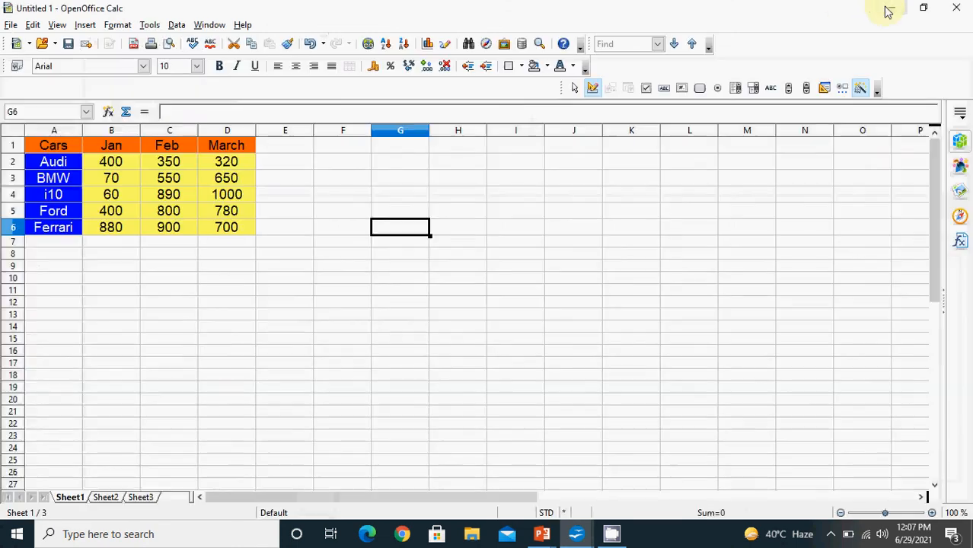
{"action": "left_click", "coordinate": [373, 201]}
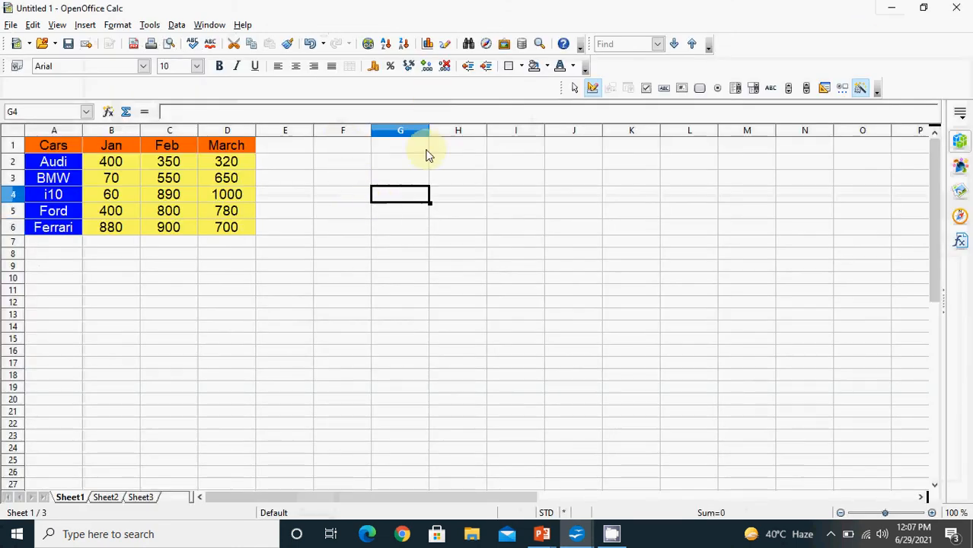
{"action": "left_click", "coordinate": [523, 44]}
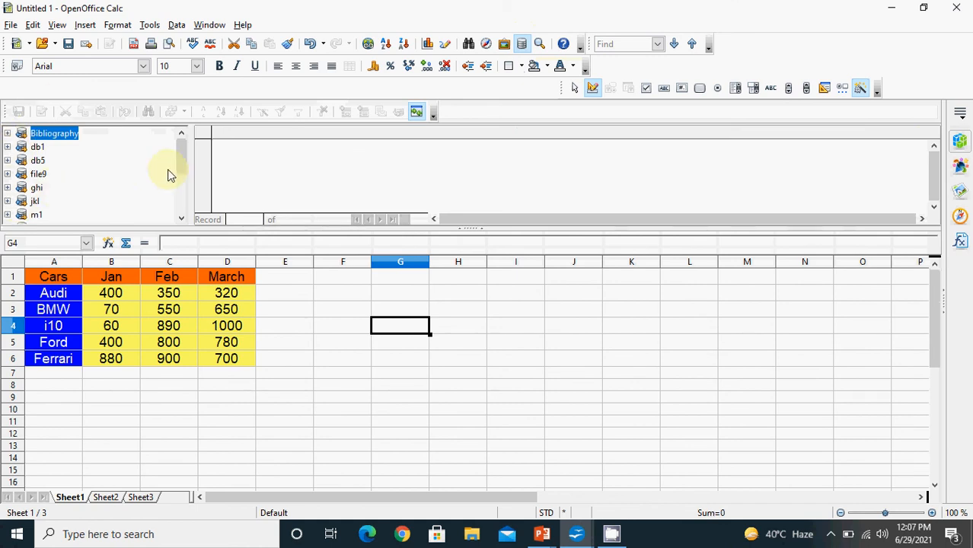
{"action": "mouse_move", "coordinate": [184, 166]}
{"action": "left_mouse_down"}
{"action": "mouse_move", "coordinate": [187, 211]}
{"action": "mouse_move", "coordinate": [187, 163]}
{"action": "left_mouse_up"}
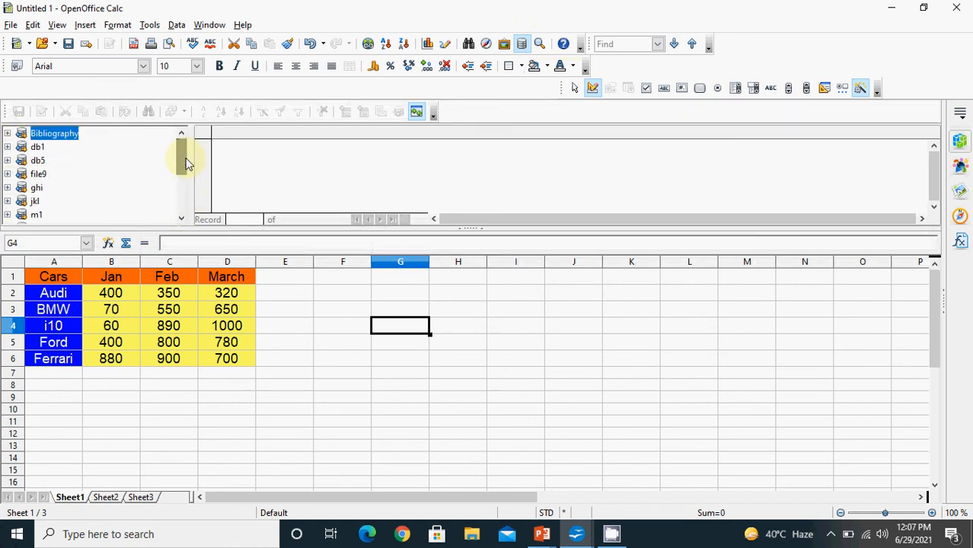
{"action": "left_click", "coordinate": [8, 160]}
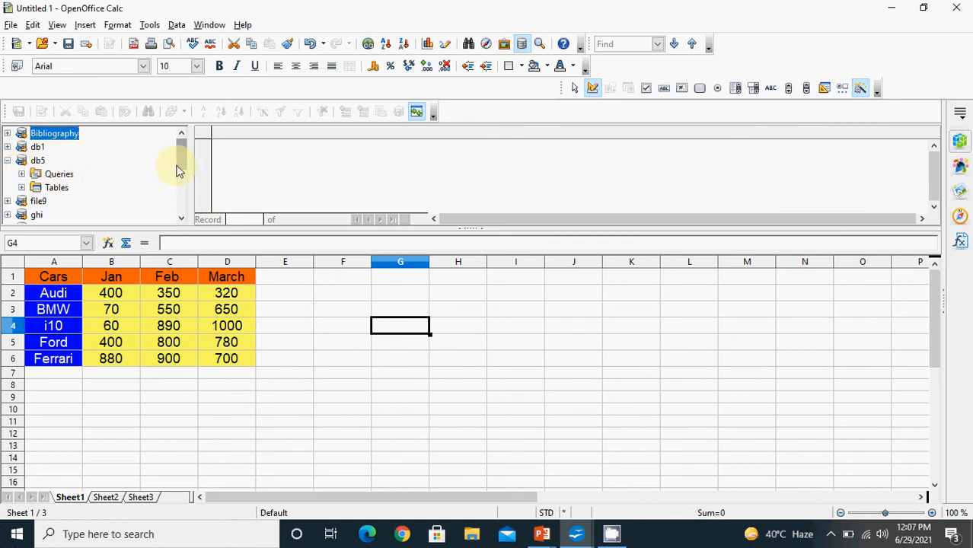
{"action": "left_click", "coordinate": [22, 188]}
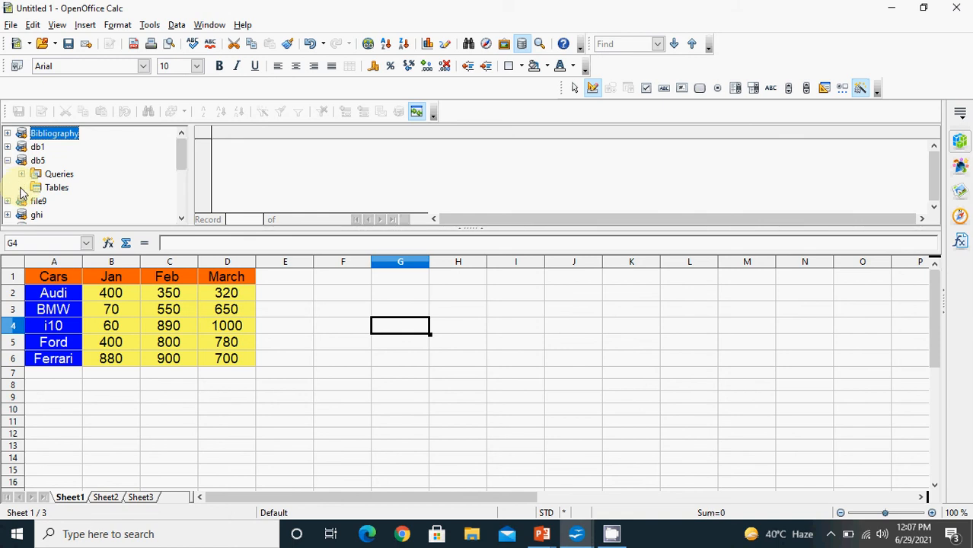
{"action": "left_click", "coordinate": [60, 191]}
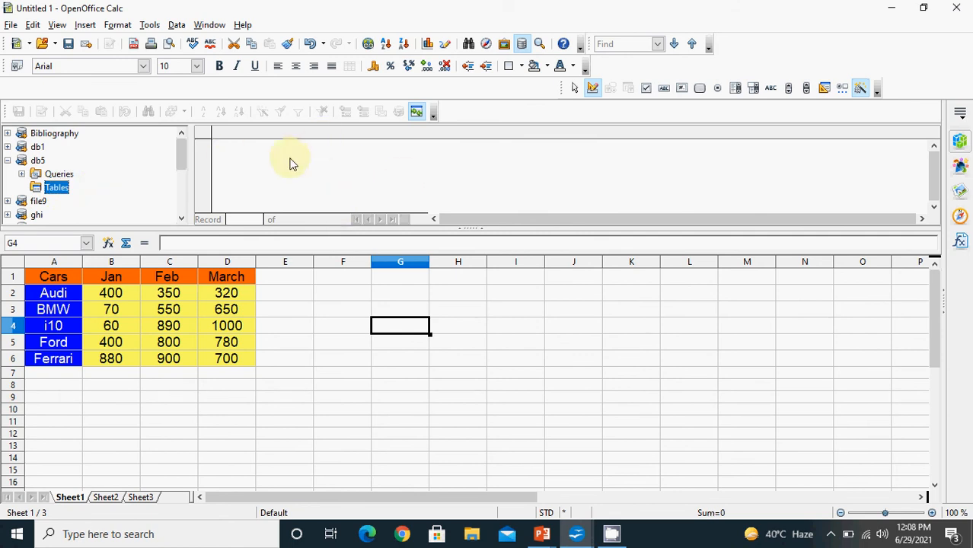
- Switch to db5.odb in OpenOffice Base and design a new table with the text fields Name and Class
{"action": "left_click", "coordinate": [579, 534]}
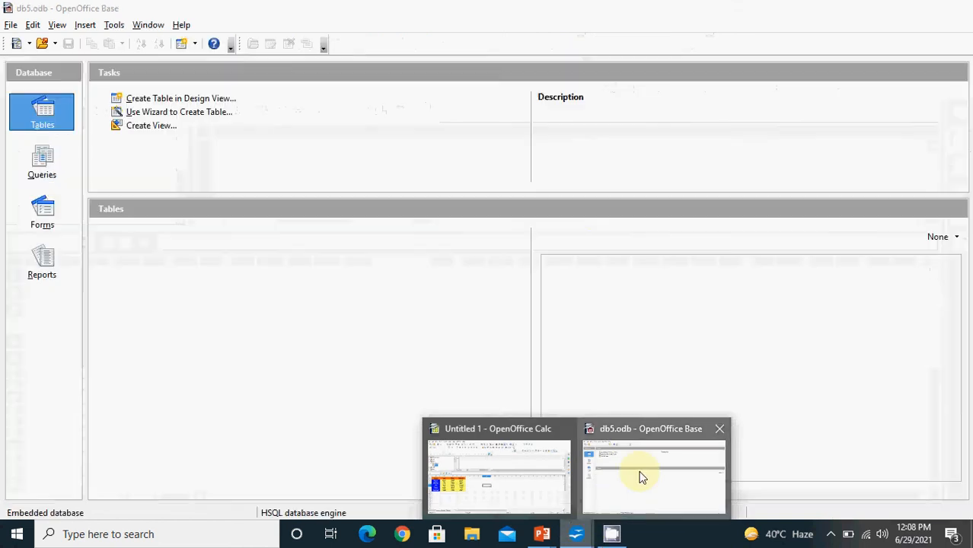
{"action": "left_click", "coordinate": [642, 477]}
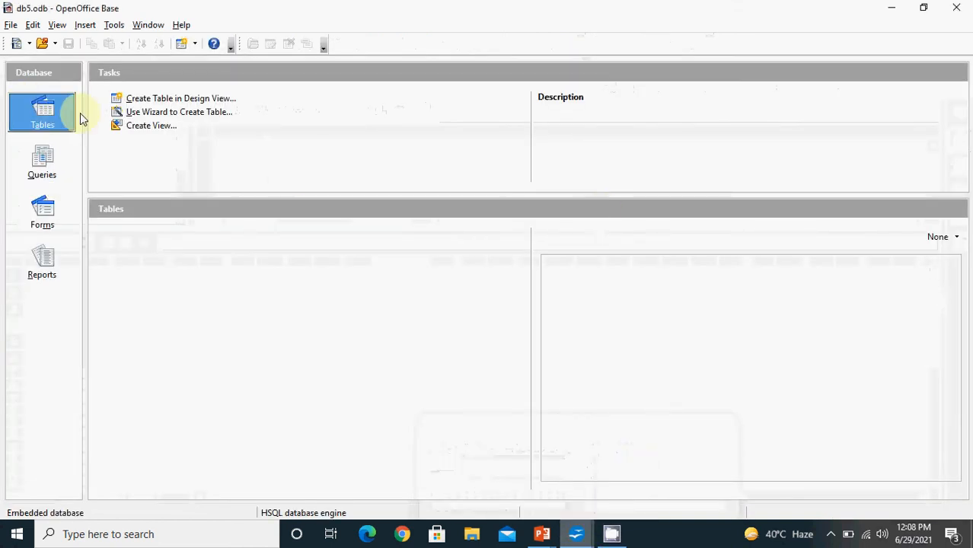
{"action": "left_click", "coordinate": [180, 102]}
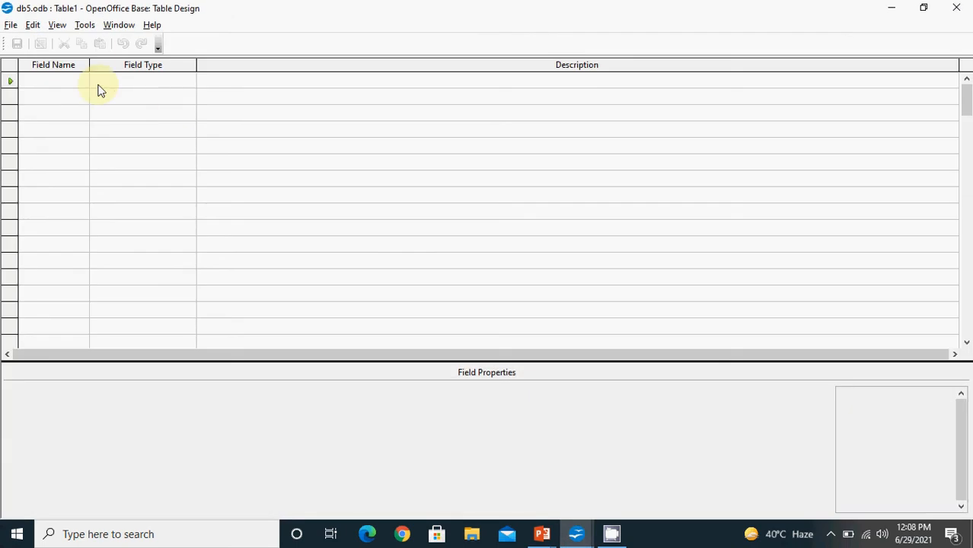
{"action": "type", "text": "nmae"}
{"action": "key", "text": "BackSpace"}
{"action": "key", "text": "BackSpace"}
{"action": "key", "text": "BackSpace"}
{"action": "key", "text": "BackSpace"}
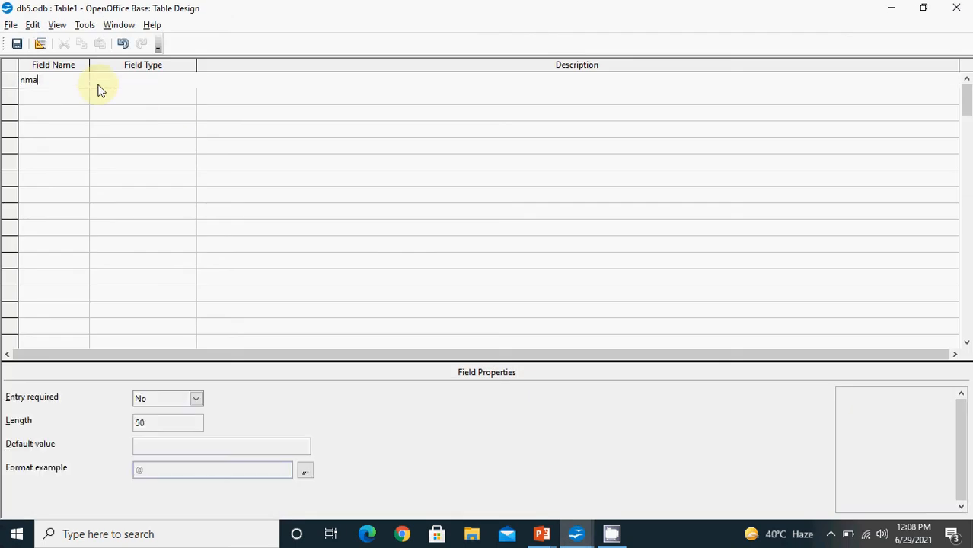
{"action": "type", "text": "Name"}
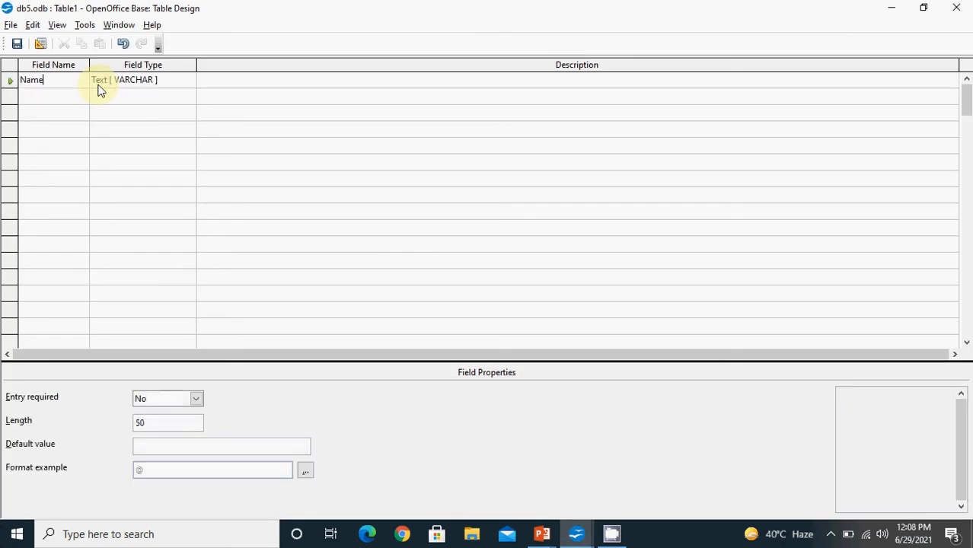
{"action": "left_click", "coordinate": [72, 96]}
{"action": "type", "text": "Class"}
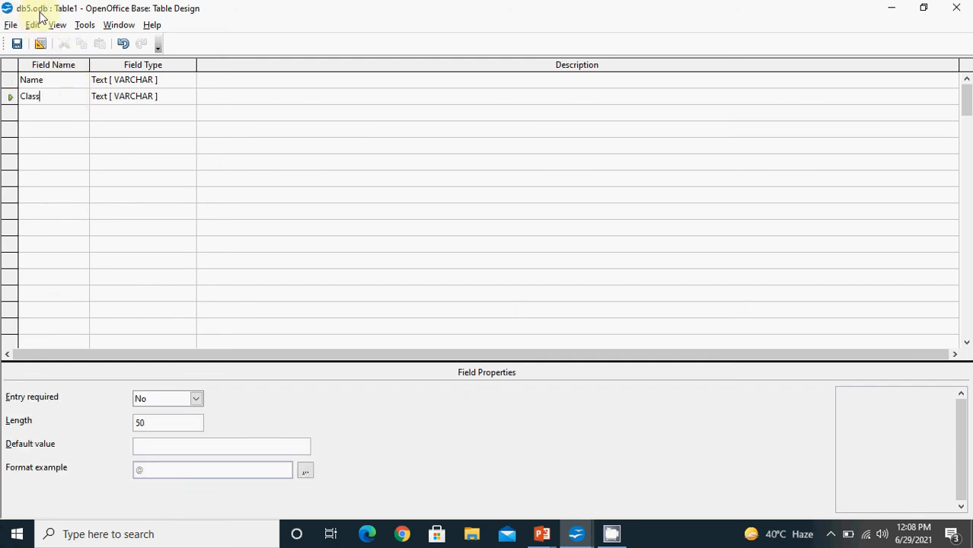
- Save the table as Table1 with an automatically created primary key and return to the db5 database window
{"action": "left_click", "coordinate": [17, 45]}
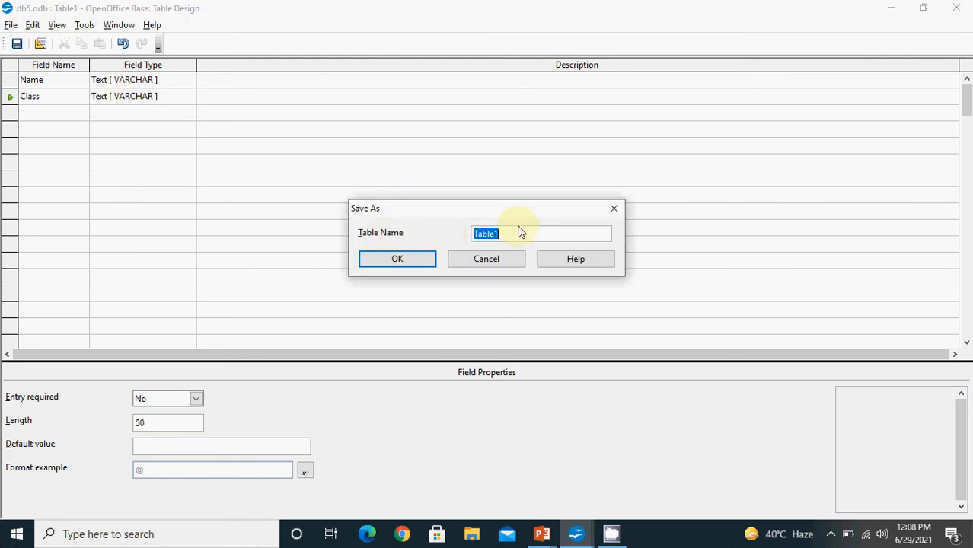
{"action": "left_click", "coordinate": [378, 258]}
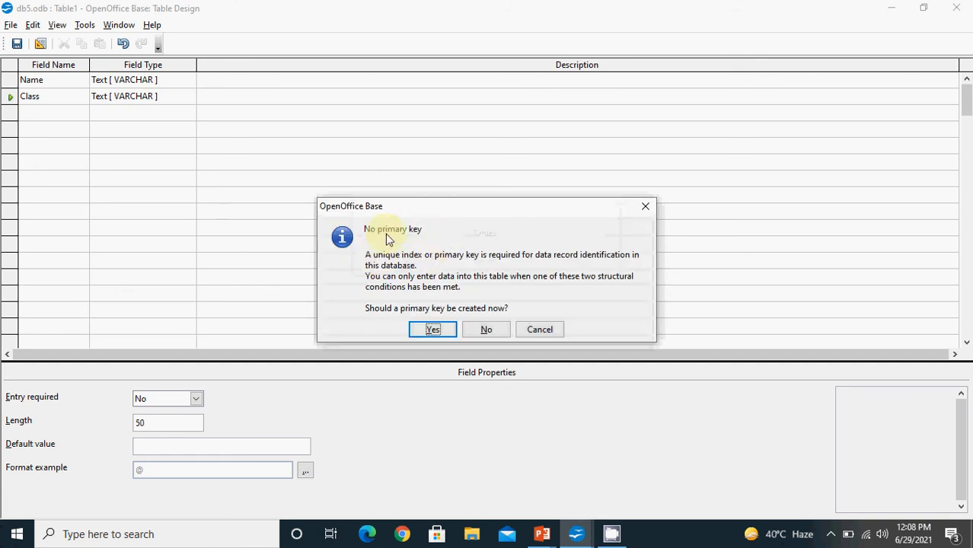
{"action": "left_click", "coordinate": [432, 329]}
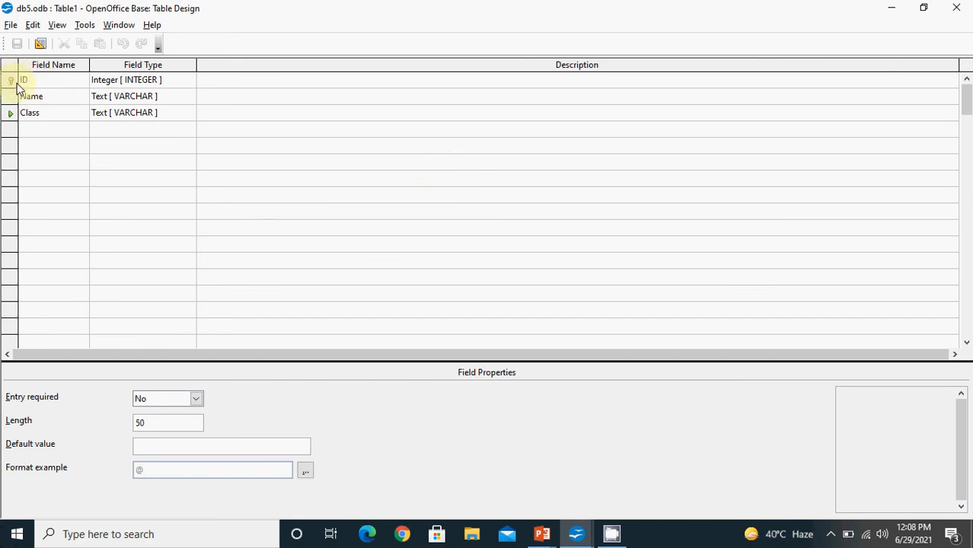
{"action": "left_click", "coordinate": [12, 27]}
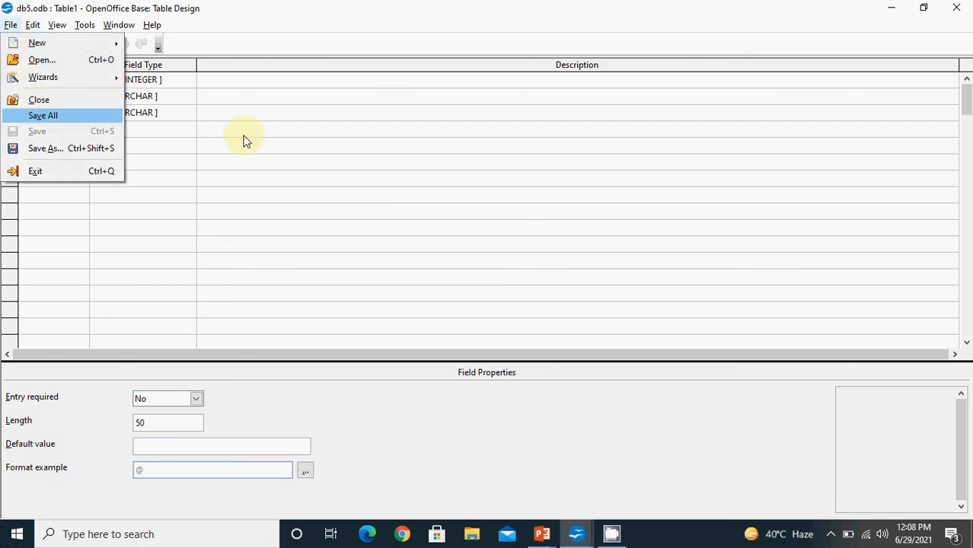
{"action": "left_click", "coordinate": [271, 134]}
{"action": "left_click", "coordinate": [888, 8]}
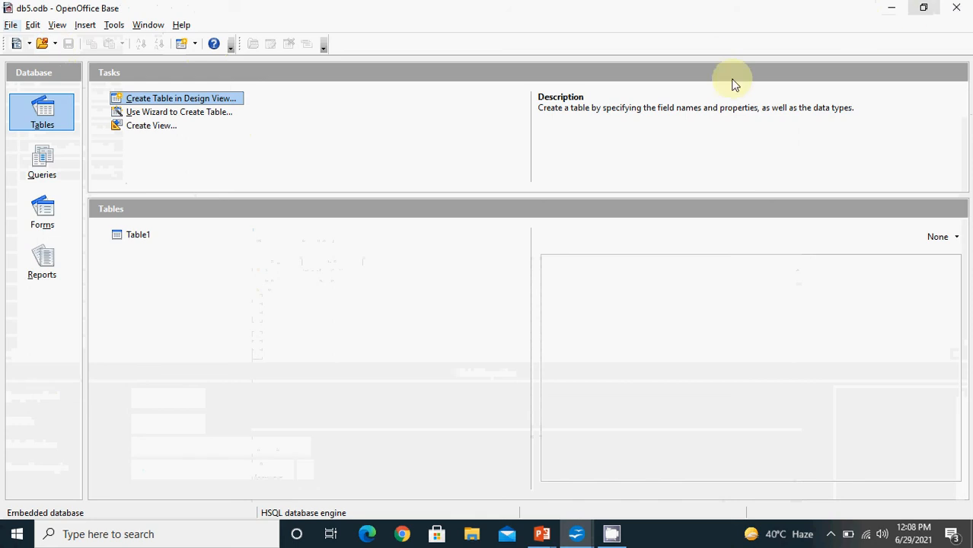
{"action": "left_click", "coordinate": [168, 264]}
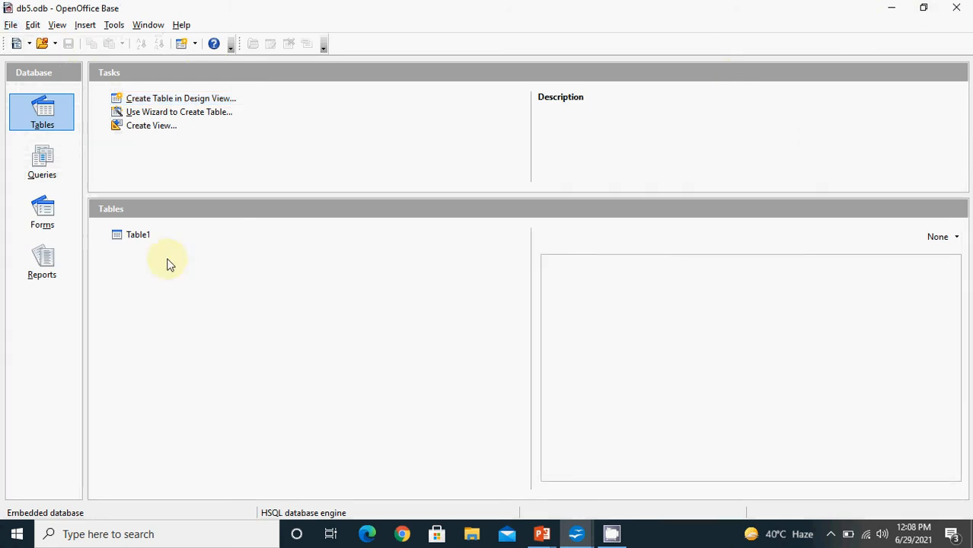
- Return to Untitled 1 in OpenOffice Calc and display db5's Table1 in the data source view
{"action": "left_click", "coordinate": [901, 6]}
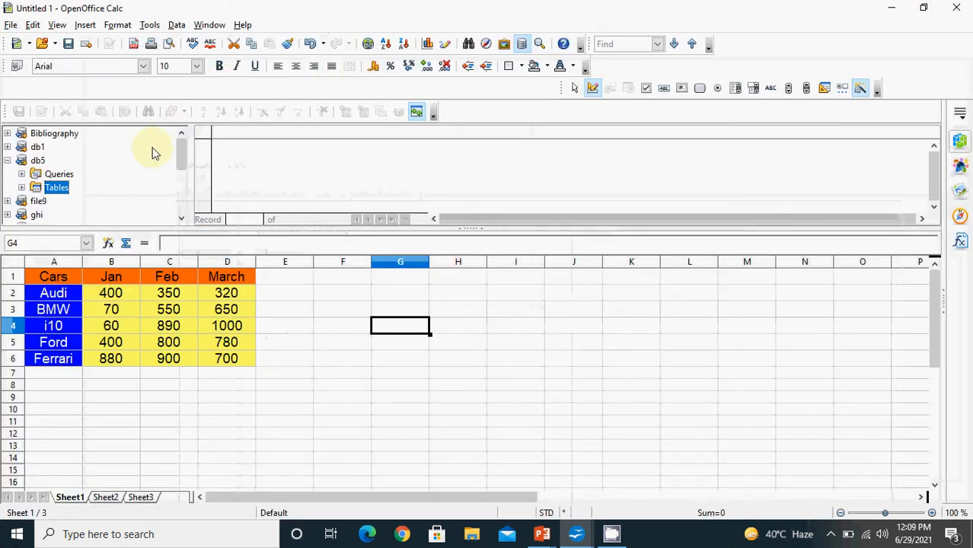
{"action": "left_click", "coordinate": [22, 188]}
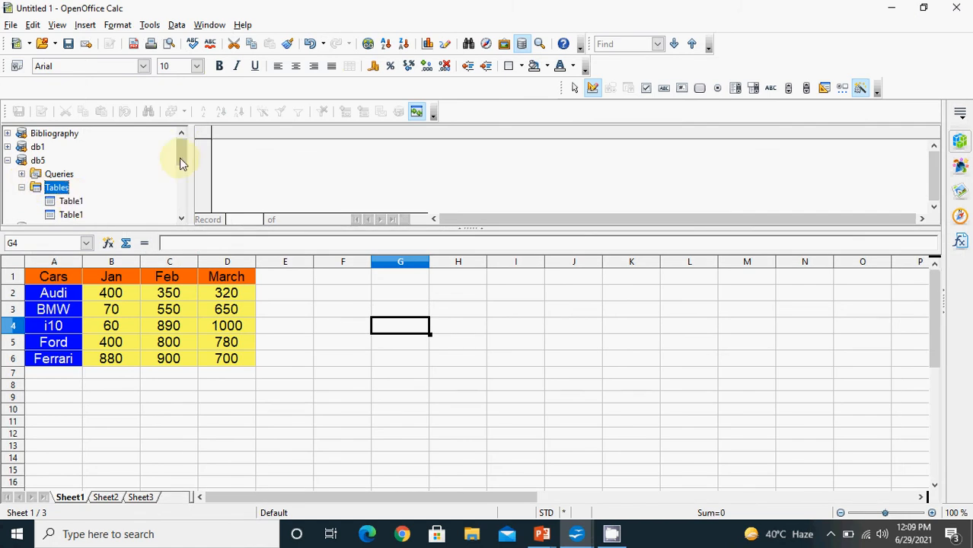
{"action": "left_click_drag", "start_coordinate": [179, 157], "coordinate": [168, 173]}
{"action": "left_click_drag", "start_coordinate": [70, 175], "coordinate": [50, 187]}
{"action": "left_click", "coordinate": [58, 191]}
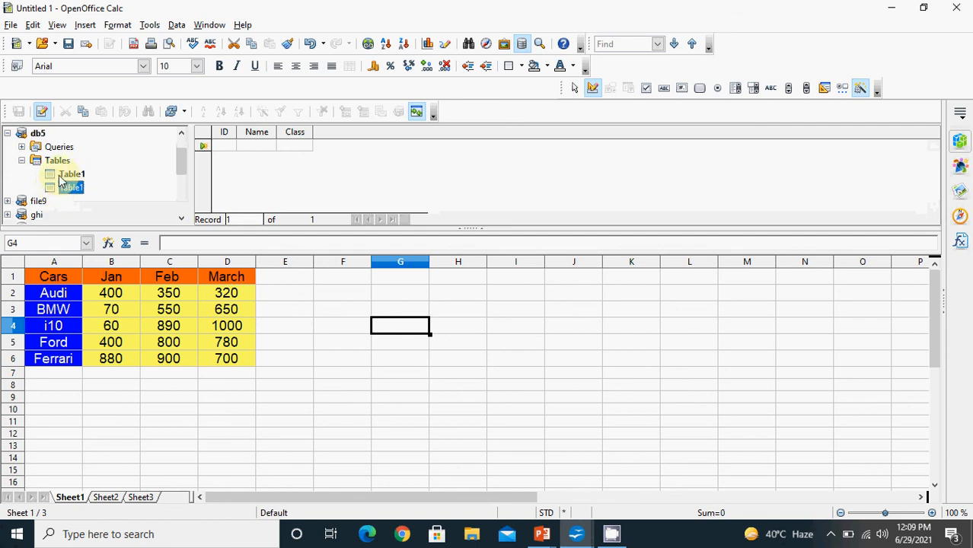
- Add a record to db5's Table1 with ID 1, a first name and class 10
{"action": "left_click", "coordinate": [70, 174]}
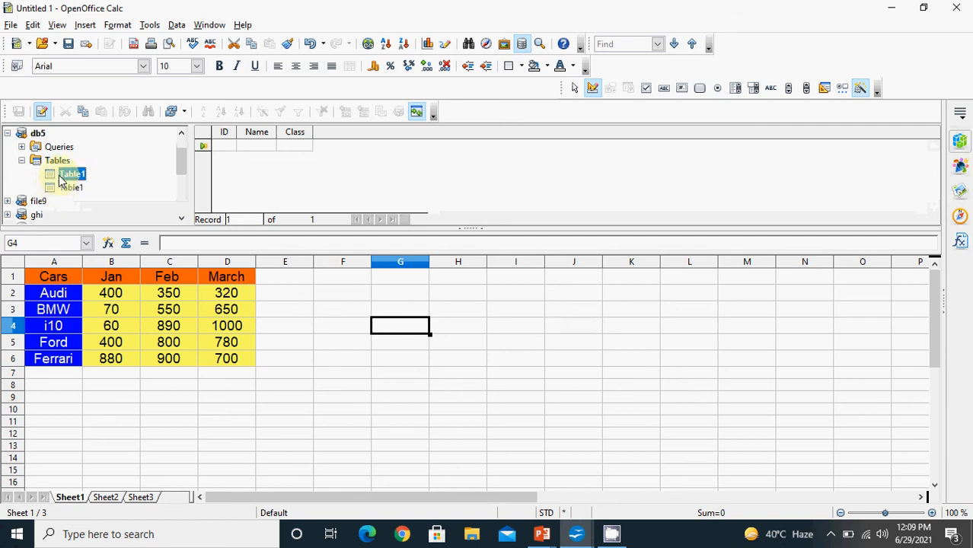
{"action": "left_click", "coordinate": [225, 144]}
{"action": "type", "text": "1"}
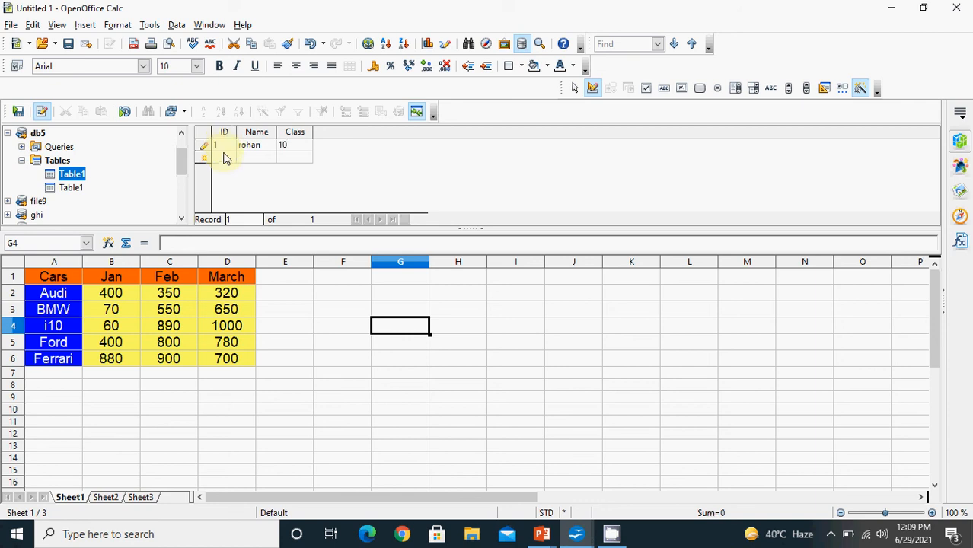
{"action": "left_click", "coordinate": [222, 160]}
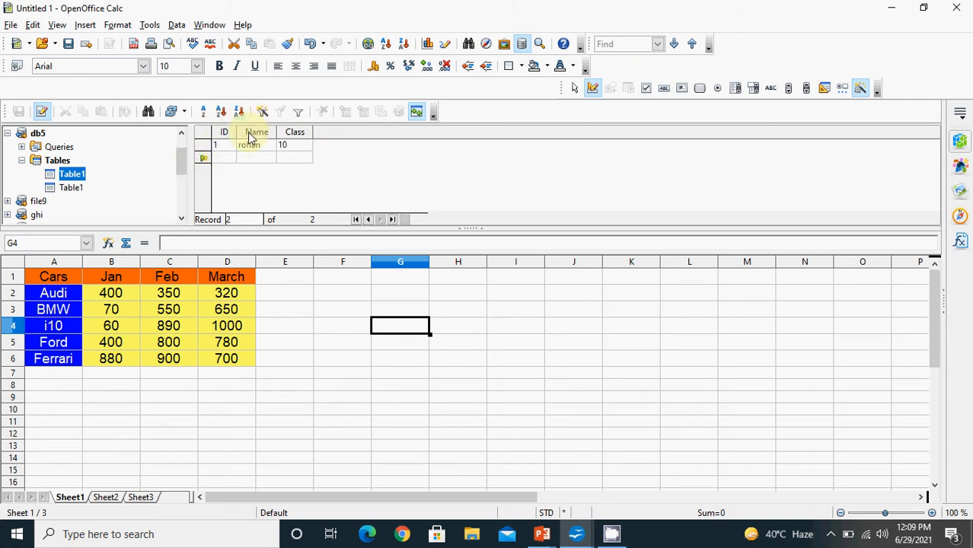
- Insert all records of db5's Table1 into the sheet as text, starting at cell F1
{"action": "left_click", "coordinate": [352, 281]}
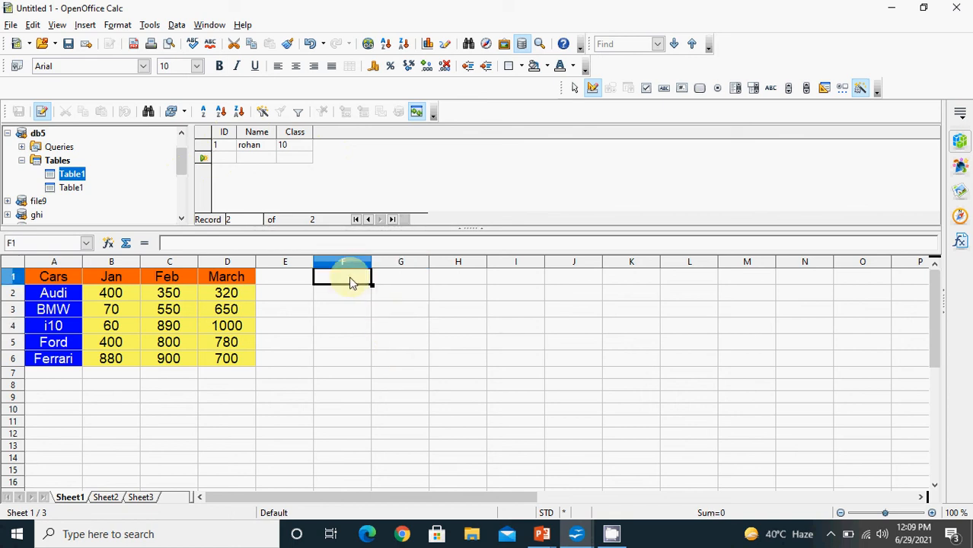
{"action": "left_click", "coordinate": [204, 138]}
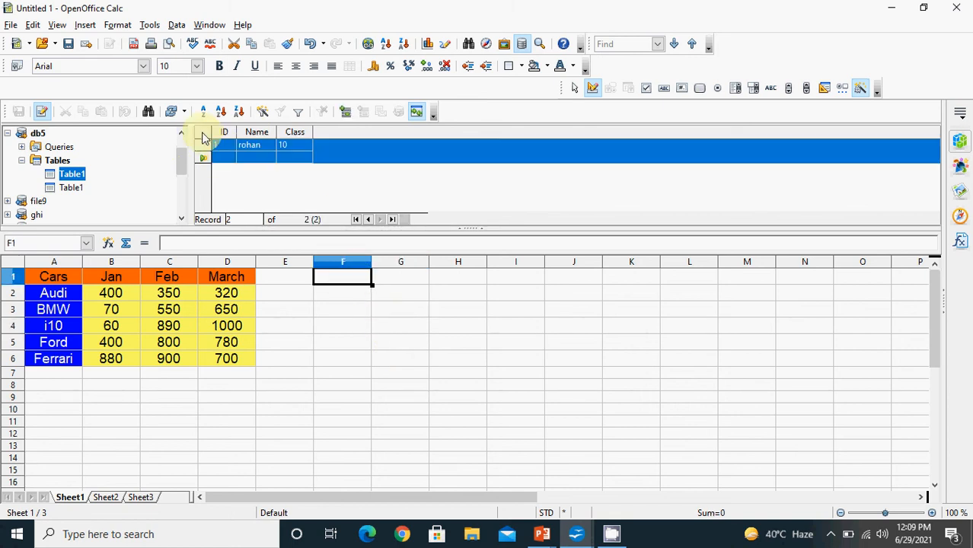
{"action": "left_click", "coordinate": [203, 136]}
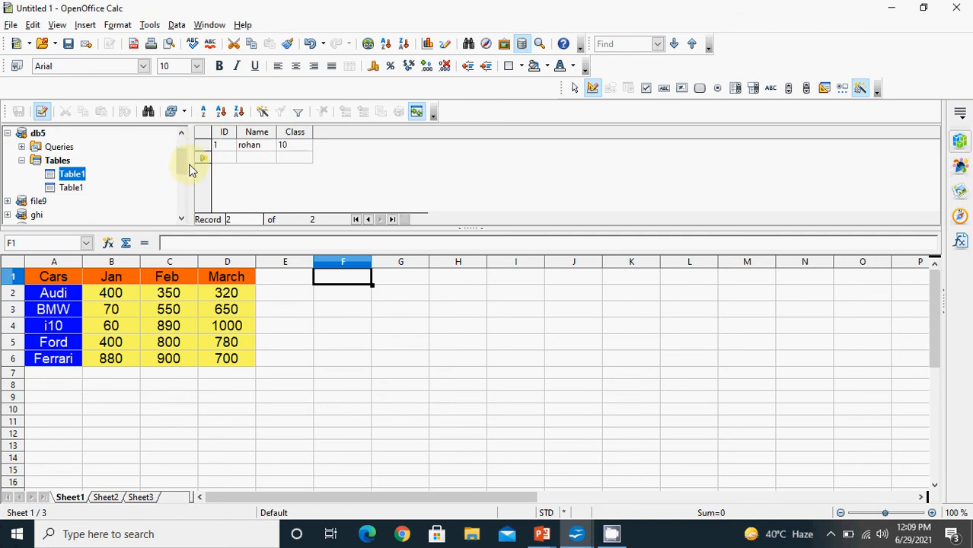
{"action": "left_click", "coordinate": [204, 135]}
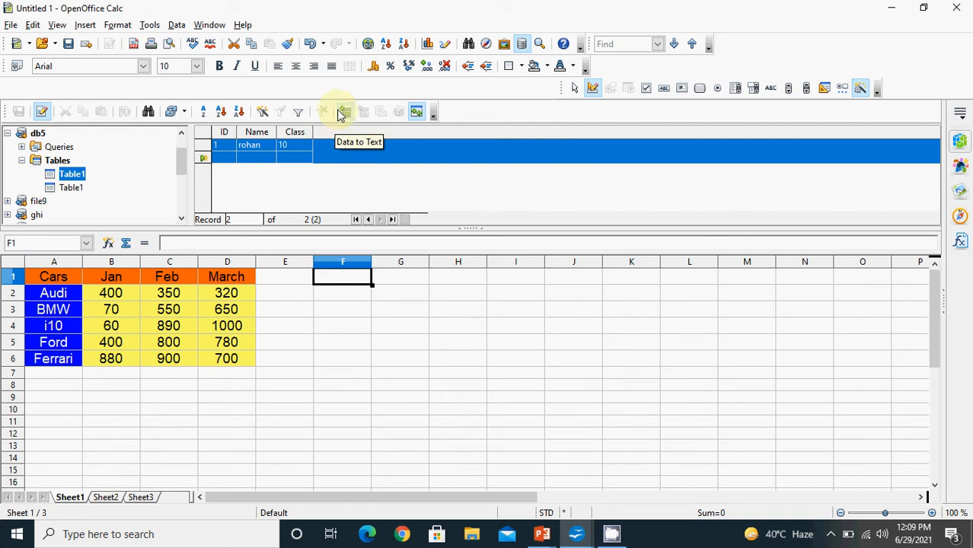
{"action": "left_click", "coordinate": [433, 115]}
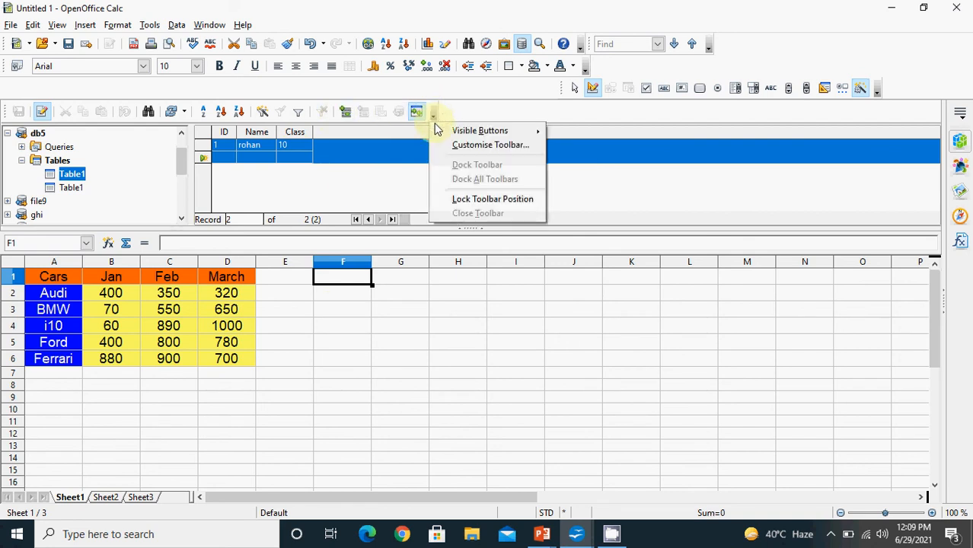
{"action": "mouse_move", "coordinate": [472, 131]}
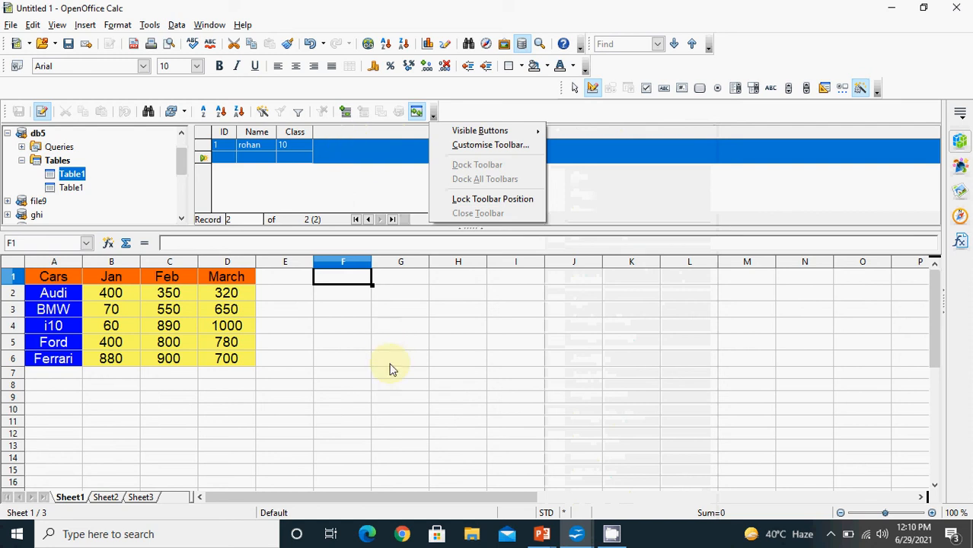
{"action": "left_click", "coordinate": [390, 363]}
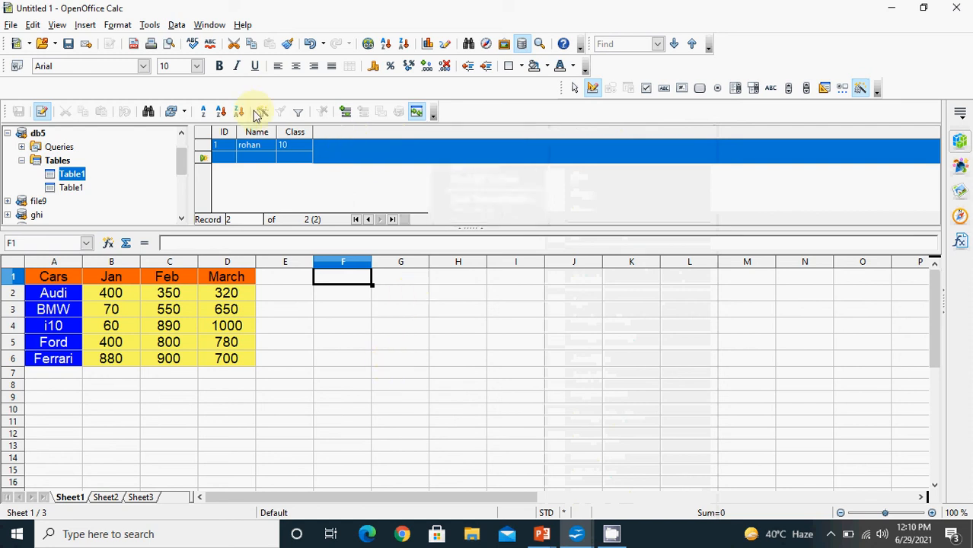
{"action": "left_click", "coordinate": [347, 113]}
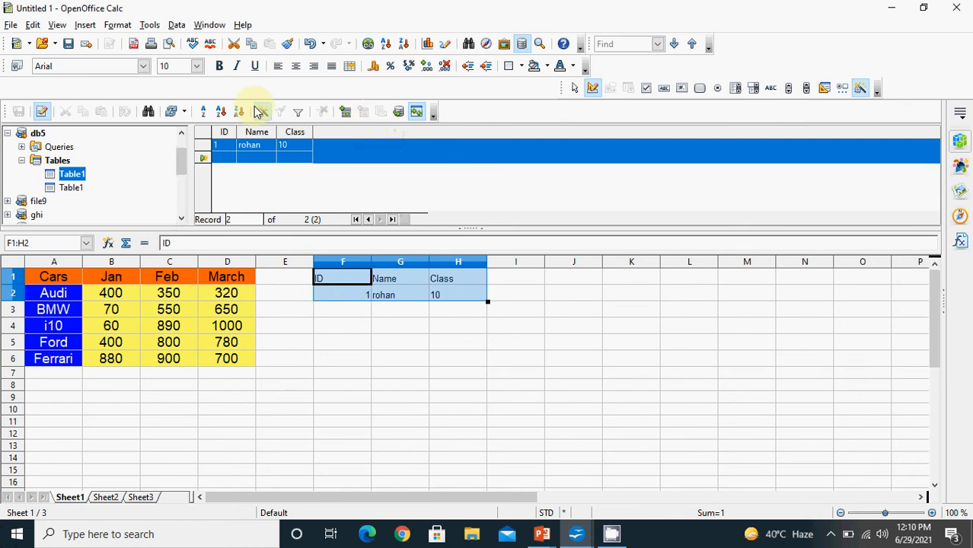
- Open the existing database file db1 from the Documents folder through the Database Wizard
{"action": "left_click", "coordinate": [12, 25]}
{"action": "mouse_move", "coordinate": [126, 43]}
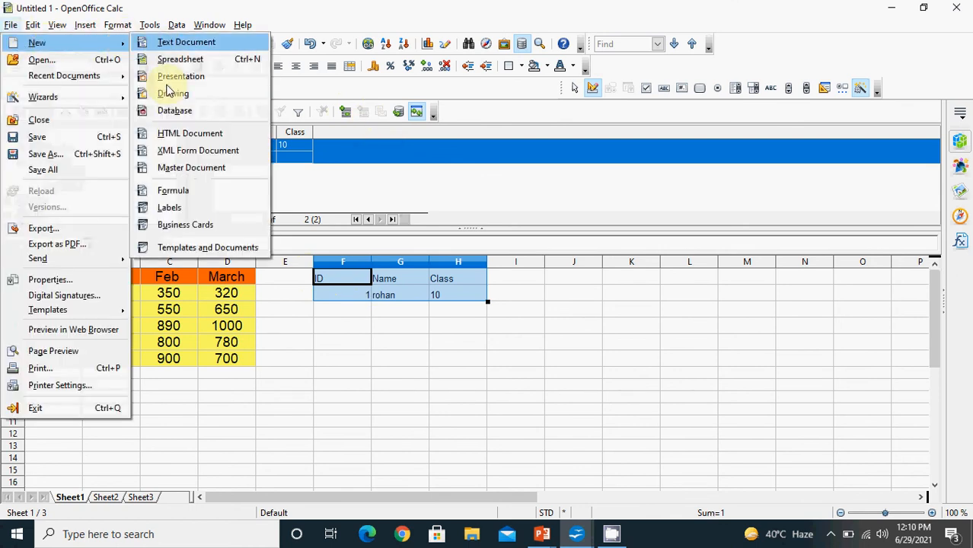
{"action": "left_click", "coordinate": [169, 111]}
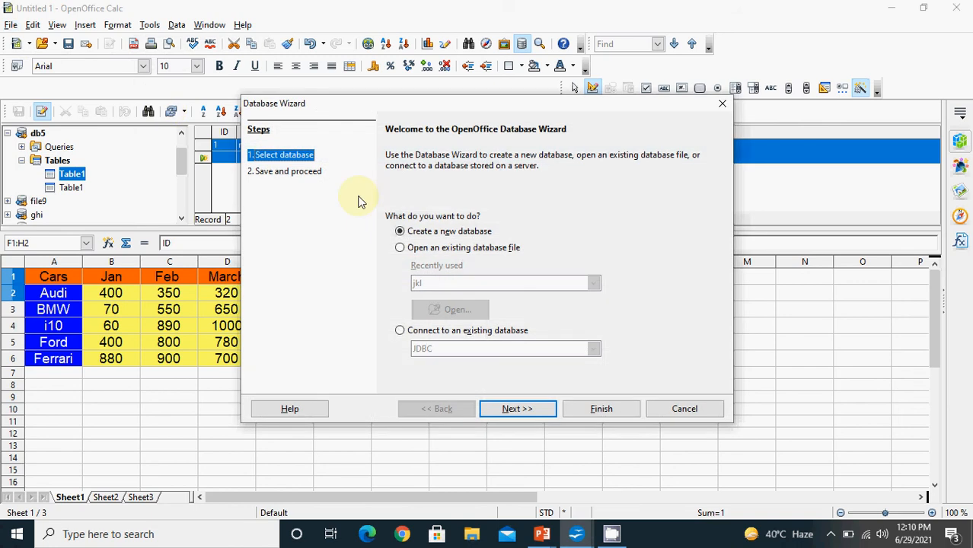
{"action": "left_click", "coordinate": [401, 248]}
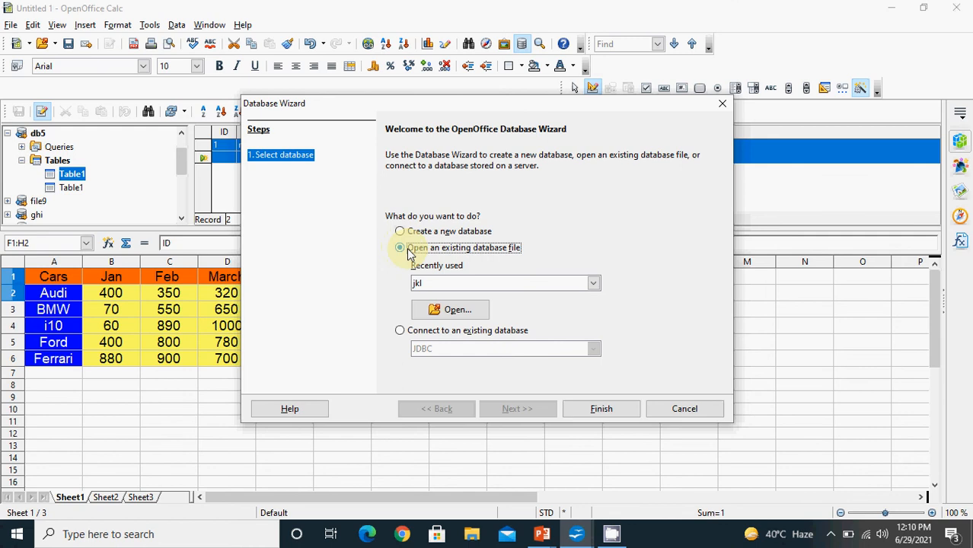
{"action": "left_click", "coordinate": [593, 283]}
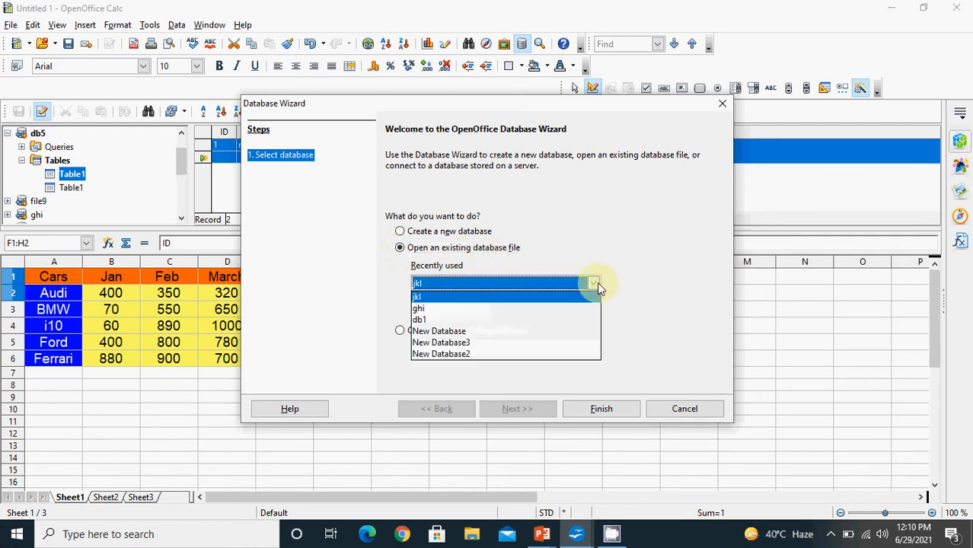
{"action": "left_click", "coordinate": [451, 319]}
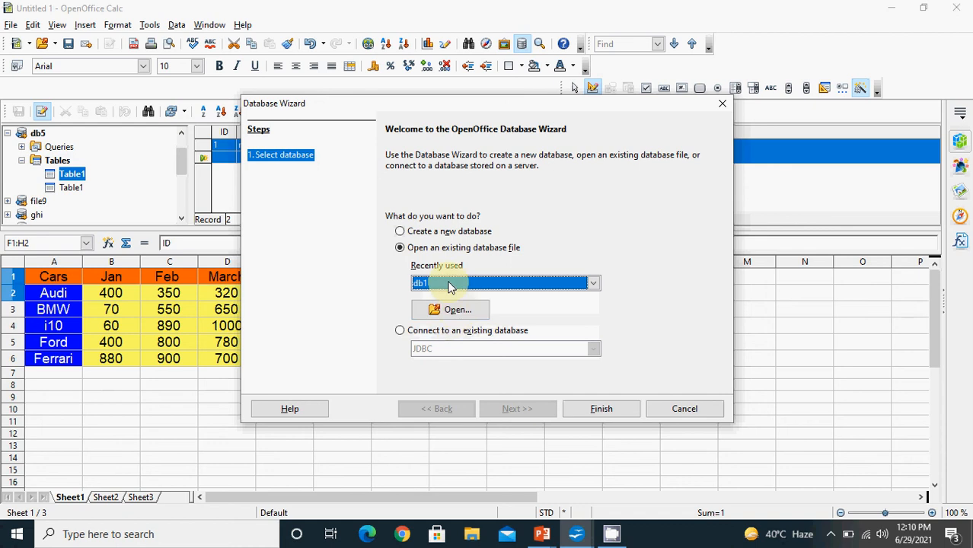
{"action": "left_click", "coordinate": [454, 318]}
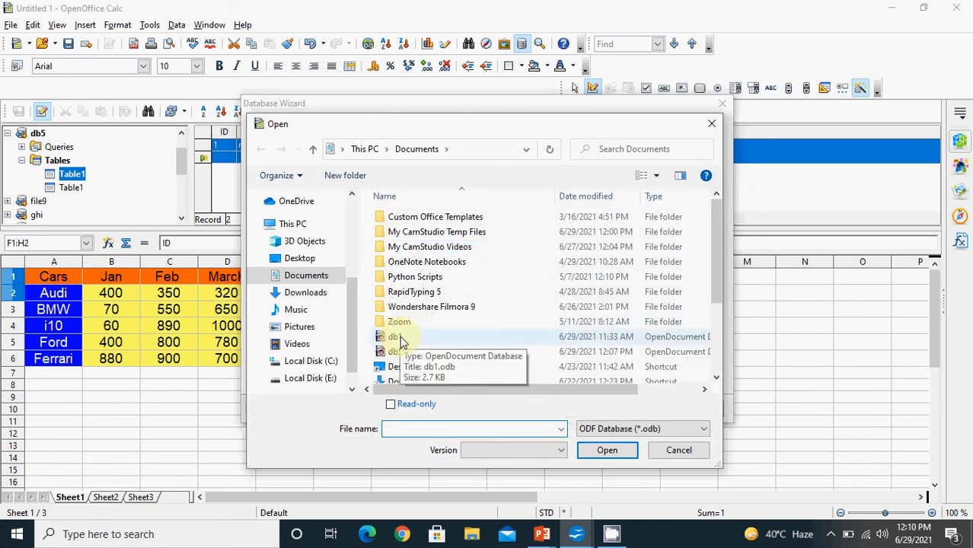
{"action": "double_click", "coordinate": [400, 336]}
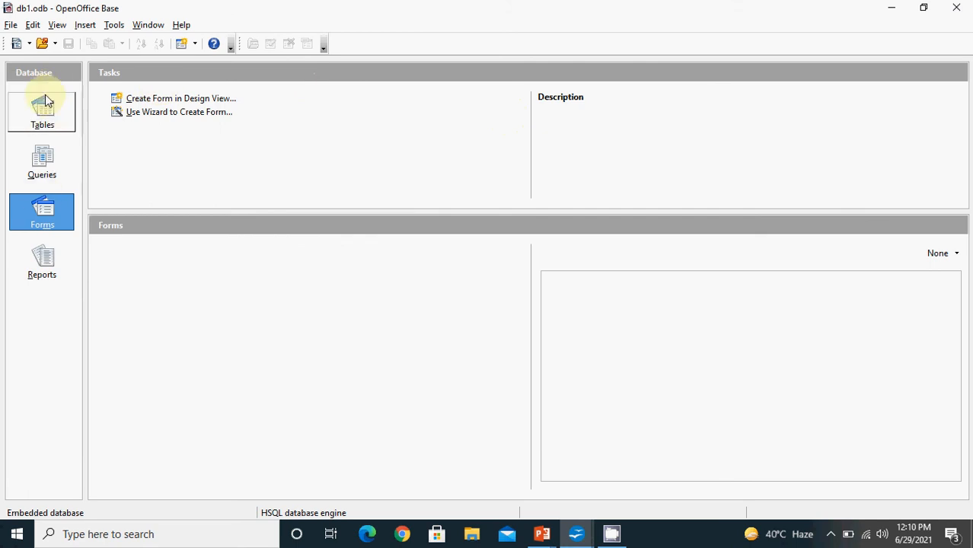
- View the records of Table1 in db1 and close the table data view
{"action": "left_click", "coordinate": [46, 118]}
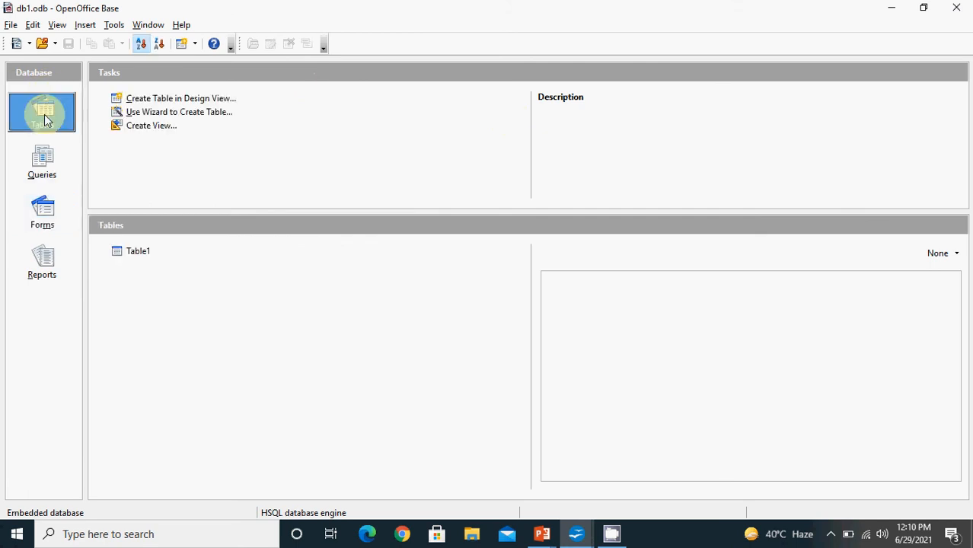
{"action": "left_click", "coordinate": [138, 252]}
{"action": "double_click", "coordinate": [139, 252]}
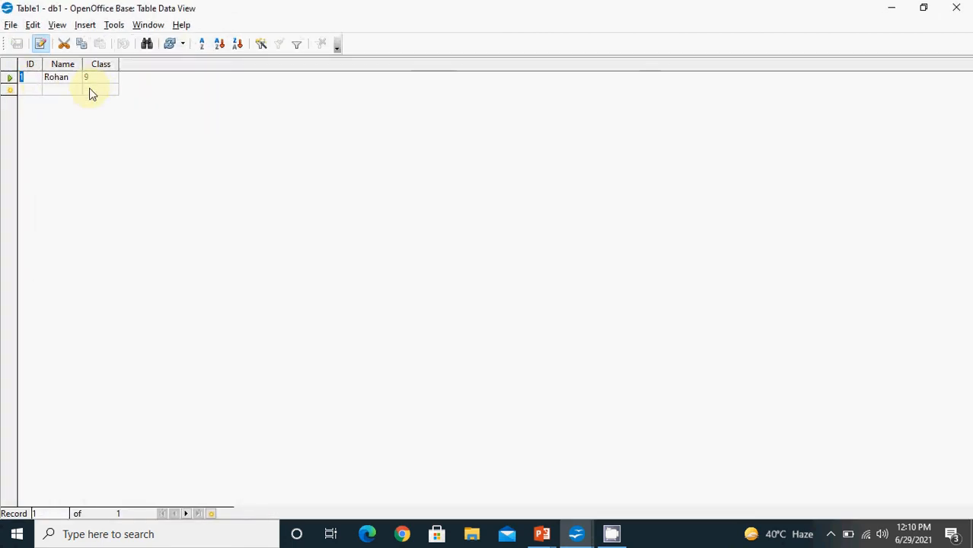
{"action": "left_click", "coordinate": [956, 7]}
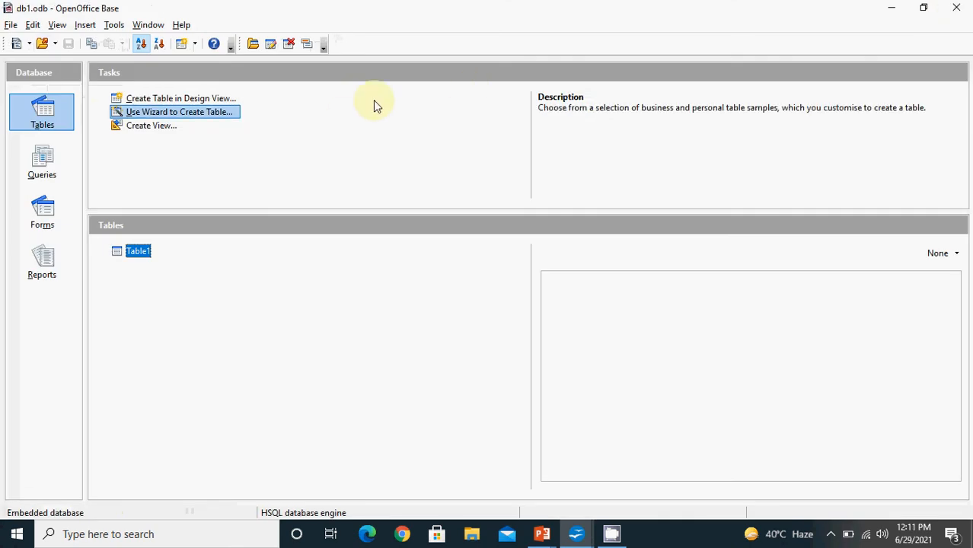
- Return to the Untitled 1 spreadsheet in OpenOffice Calc and display db1's Table1 in the data source view
{"action": "left_click", "coordinate": [895, 7]}
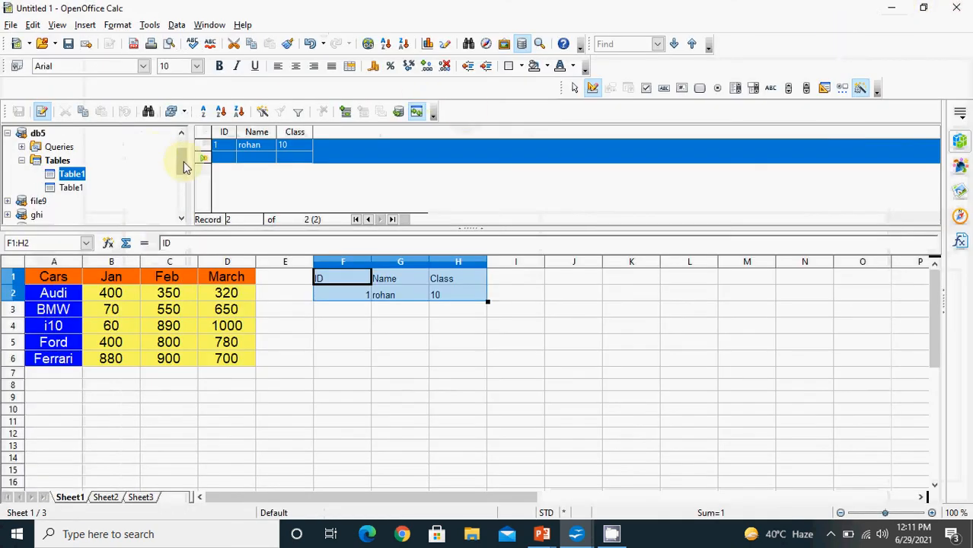
{"action": "left_click_drag", "start_coordinate": [182, 168], "coordinate": [183, 125]}
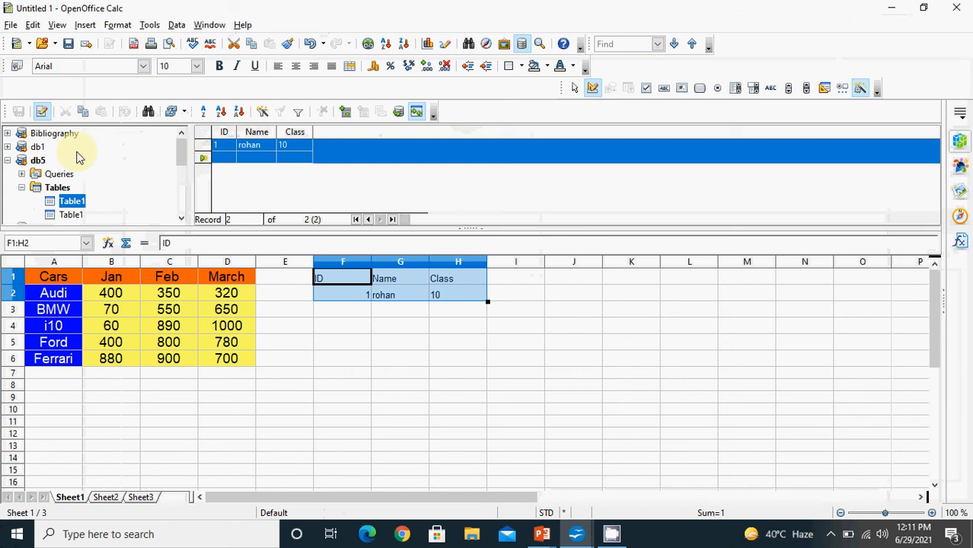
{"action": "left_click", "coordinate": [8, 161]}
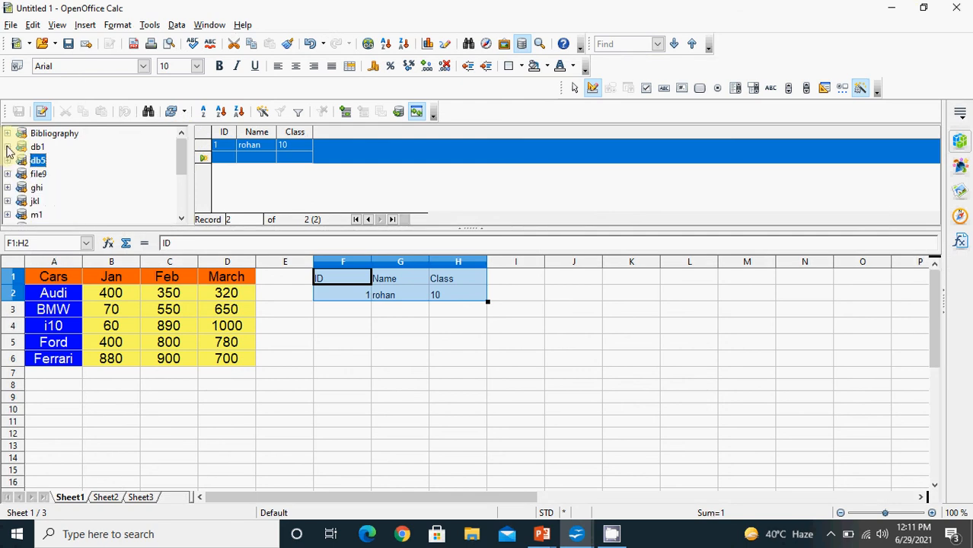
{"action": "left_click", "coordinate": [7, 146]}
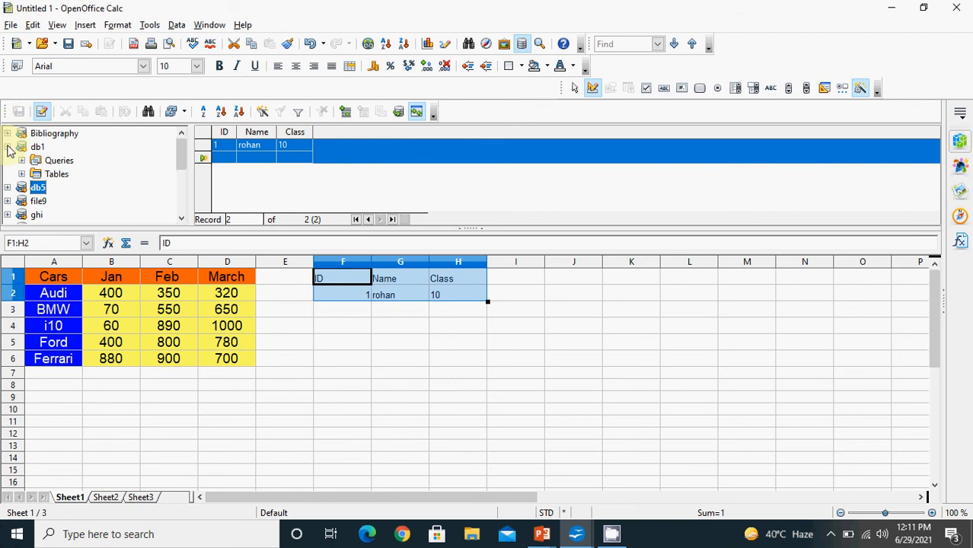
{"action": "left_click", "coordinate": [55, 174]}
{"action": "left_click", "coordinate": [22, 175]}
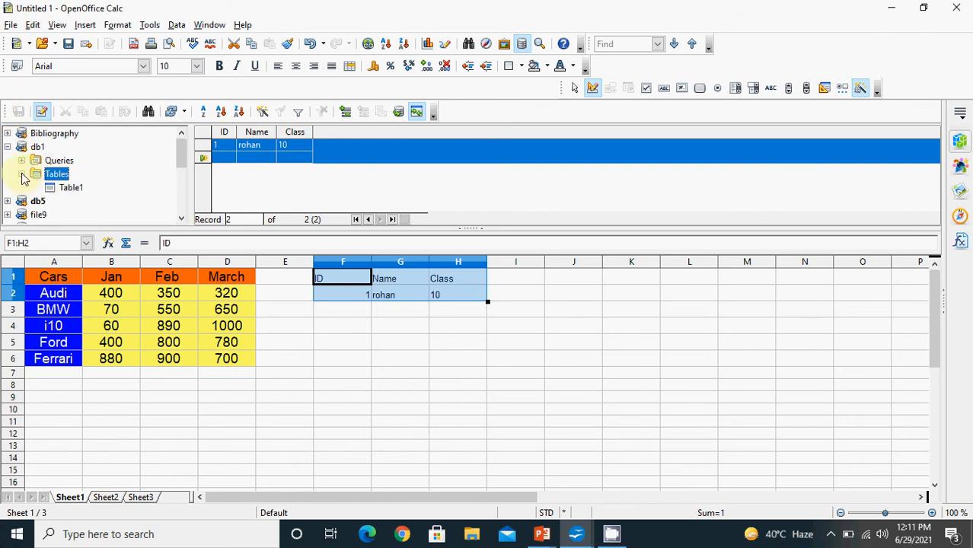
{"action": "left_click", "coordinate": [65, 189]}
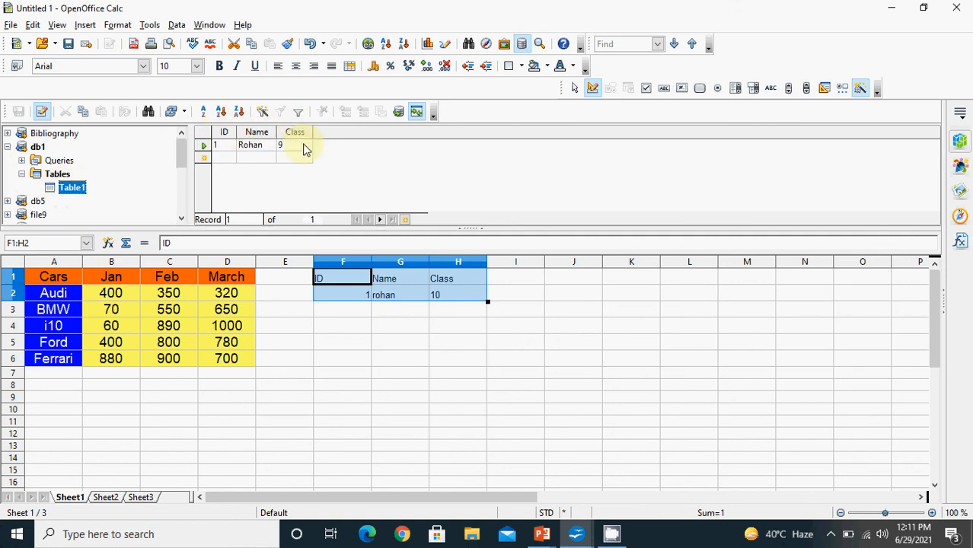
- Insert all records of db1's Table1 into the sheet as text, starting at cell F6
{"action": "left_click", "coordinate": [204, 135]}
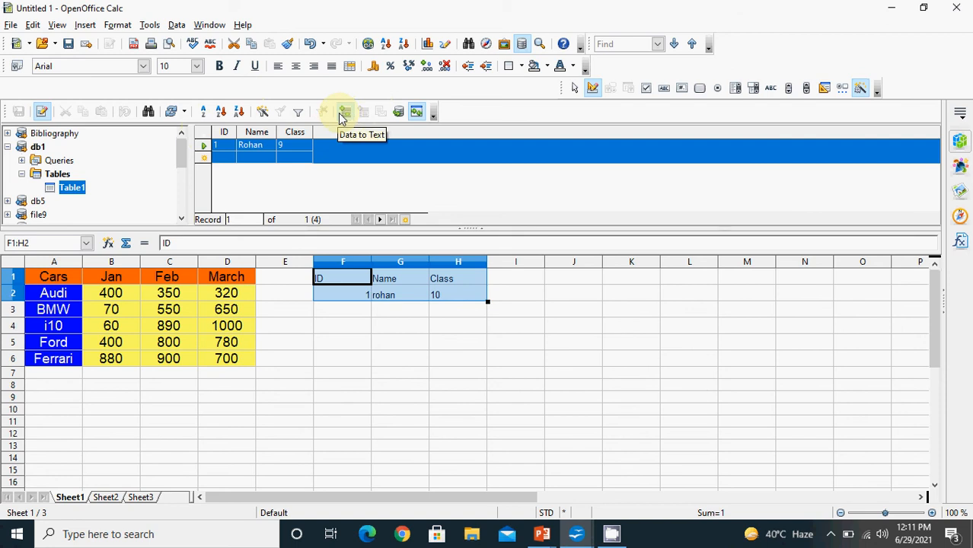
{"action": "left_click", "coordinate": [332, 359]}
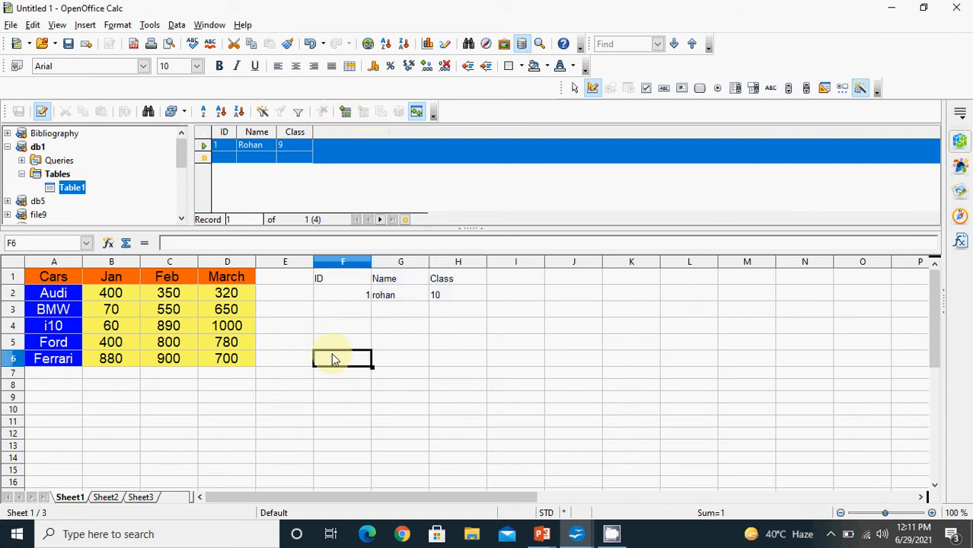
{"action": "left_click", "coordinate": [207, 134]}
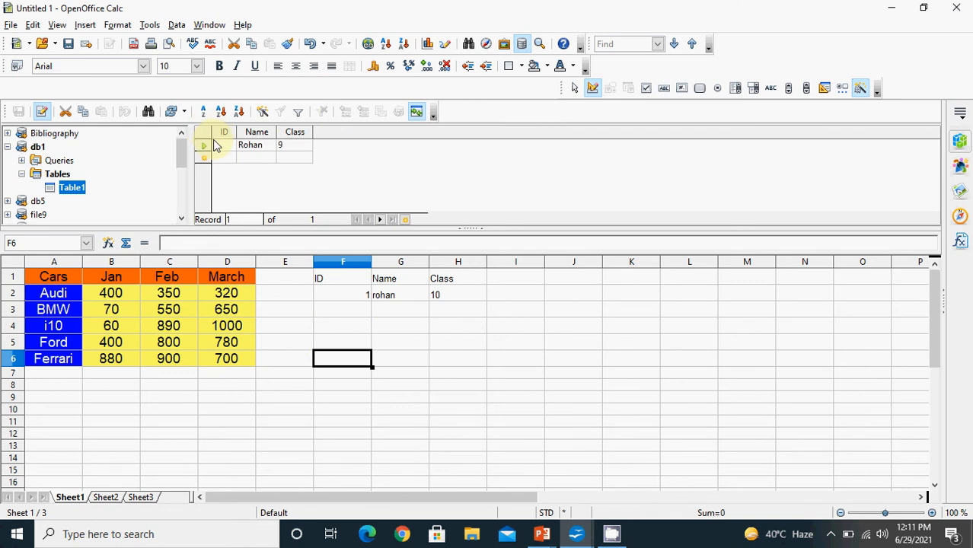
{"action": "left_click", "coordinate": [207, 134]}
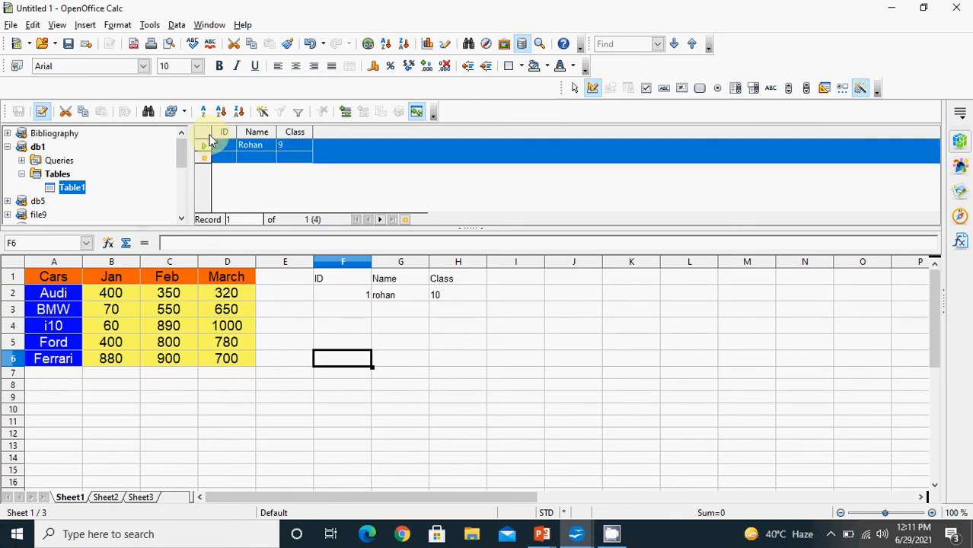
{"action": "left_click", "coordinate": [346, 112]}
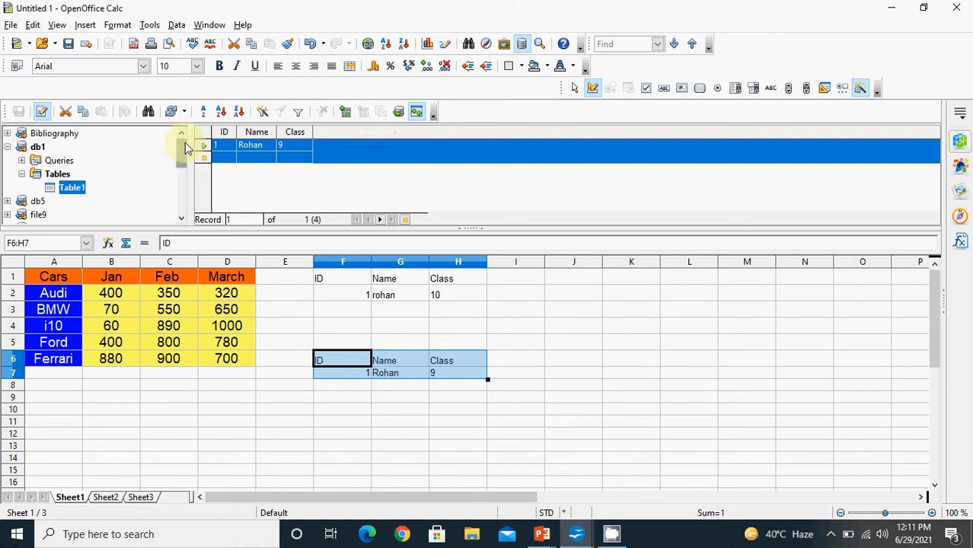
{"action": "left_click_drag", "start_coordinate": [185, 147], "coordinate": [181, 190]}
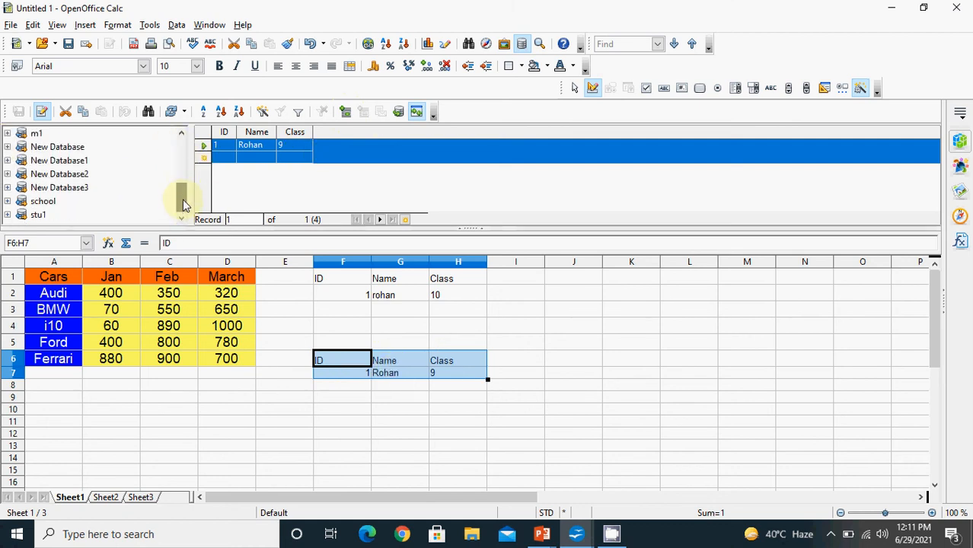
{"action": "left_click_drag", "start_coordinate": [183, 191], "coordinate": [187, 151]}
{"action": "left_click", "coordinate": [13, 25]}
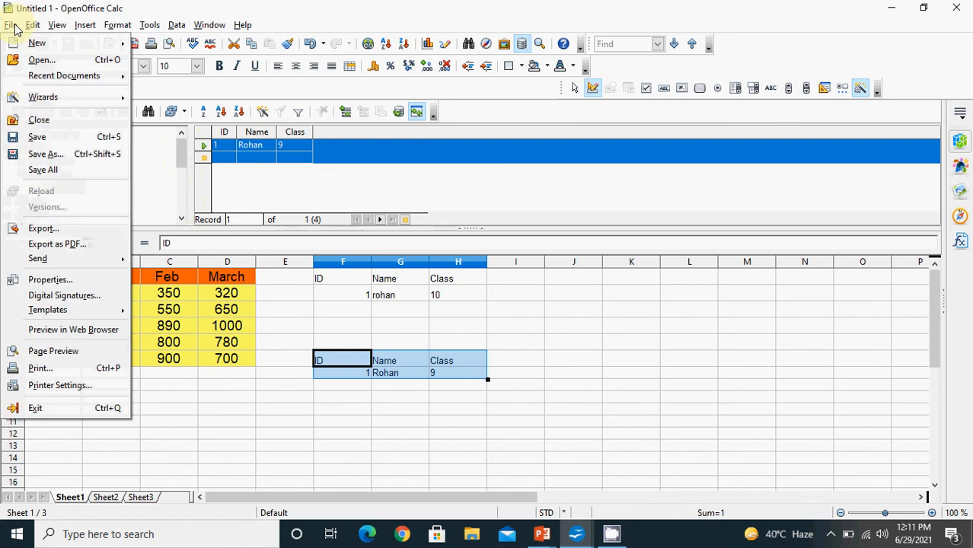
{"action": "left_click", "coordinate": [9, 26]}
{"action": "left_click", "coordinate": [6, 25]}
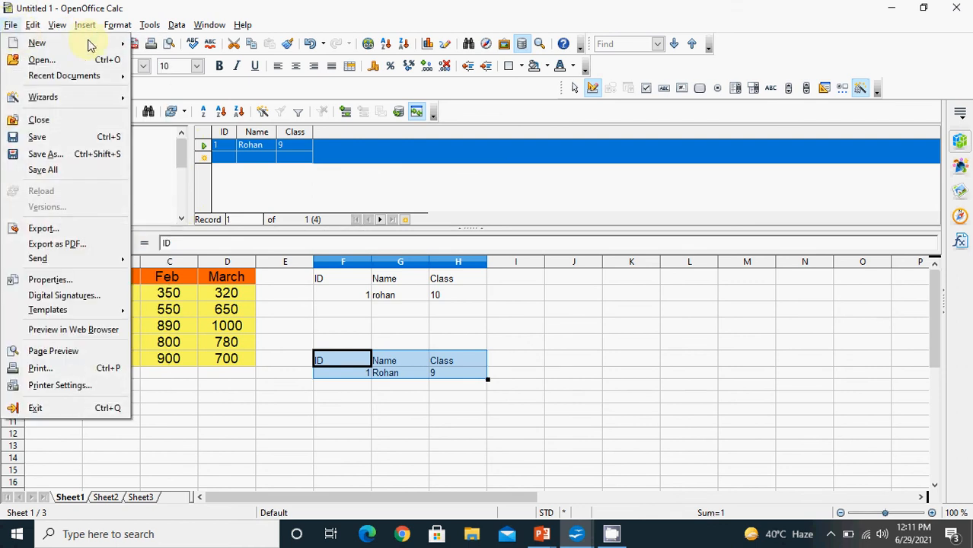
- Start a new database with the Database Wizard, connecting to an existing database of type Spreadsheet
{"action": "mouse_move", "coordinate": [104, 44]}
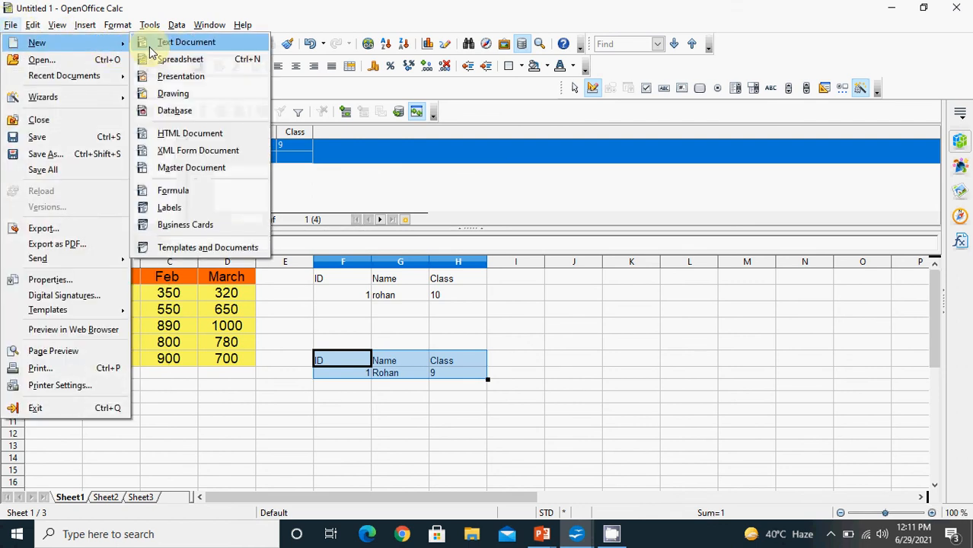
{"action": "left_click", "coordinate": [191, 110]}
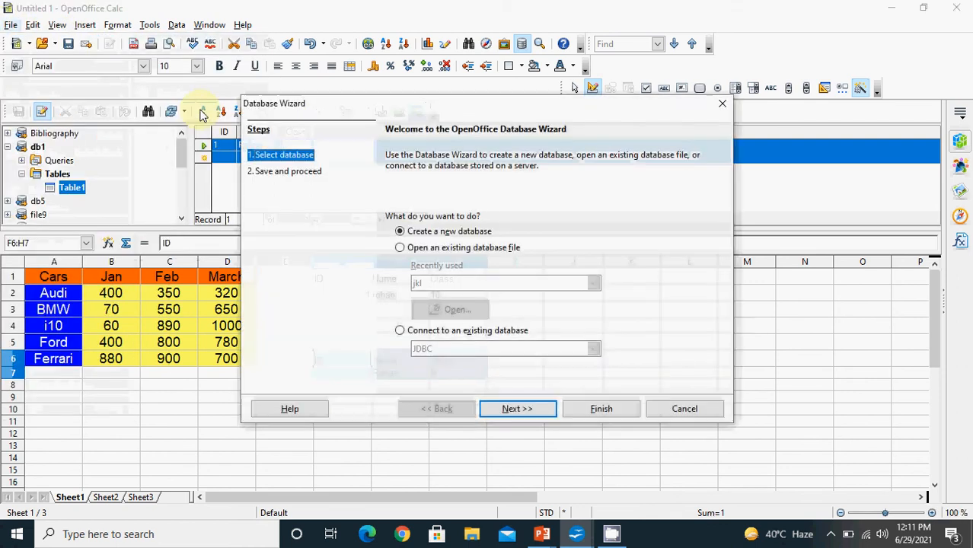
{"action": "left_click", "coordinate": [401, 330]}
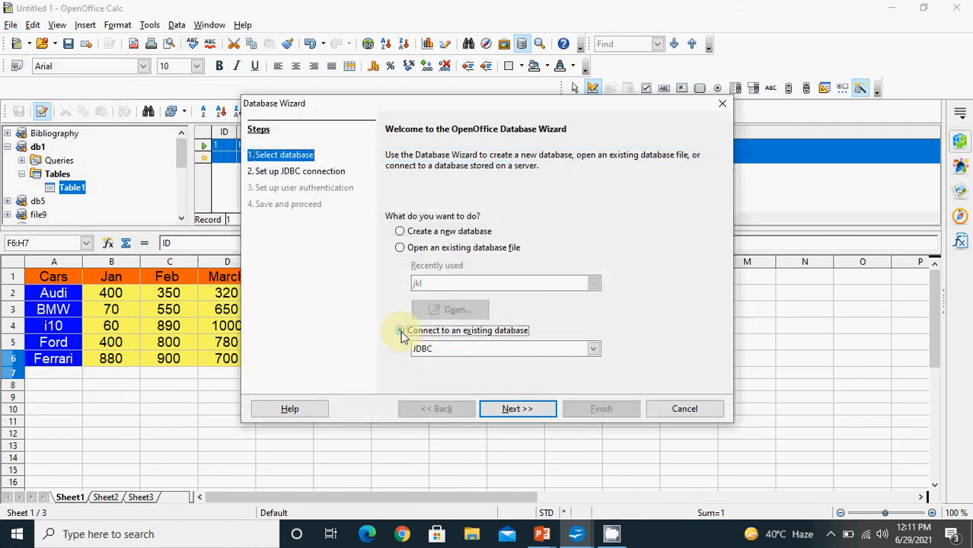
{"action": "left_click", "coordinate": [593, 350]}
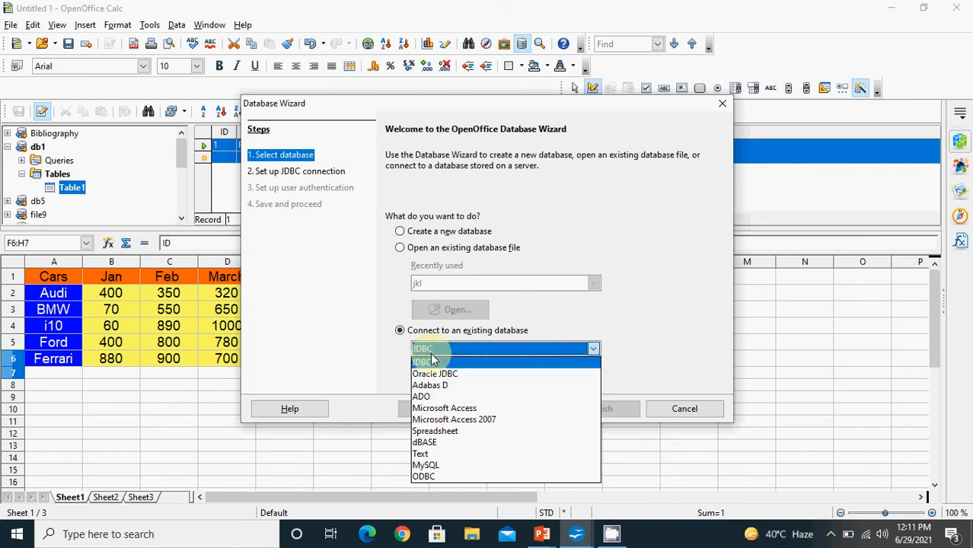
{"action": "left_click", "coordinate": [438, 432]}
{"action": "left_click", "coordinate": [520, 409]}
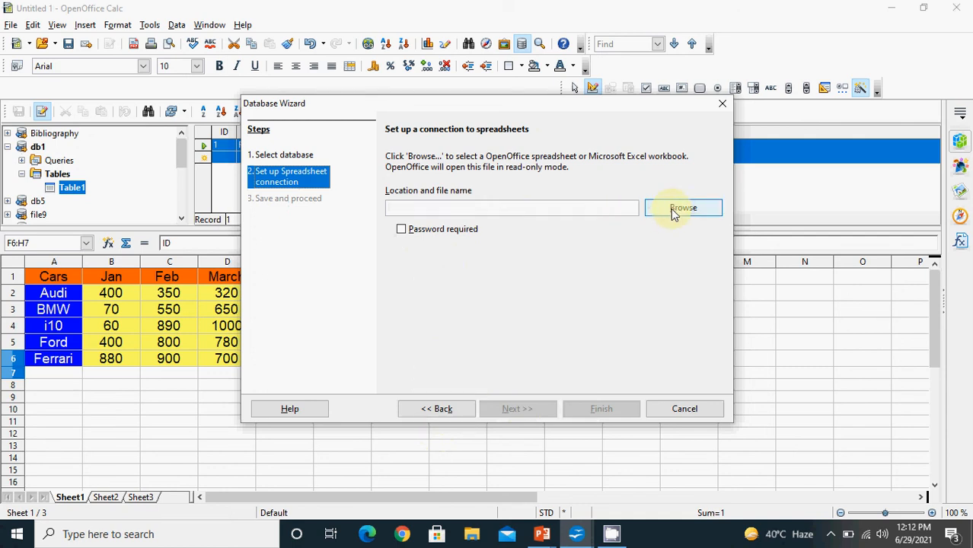
- Choose the spreadsheet p1.2.ods from the Documents folder as the connection's source file and proceed to the save settings
{"action": "left_click", "coordinate": [674, 211]}
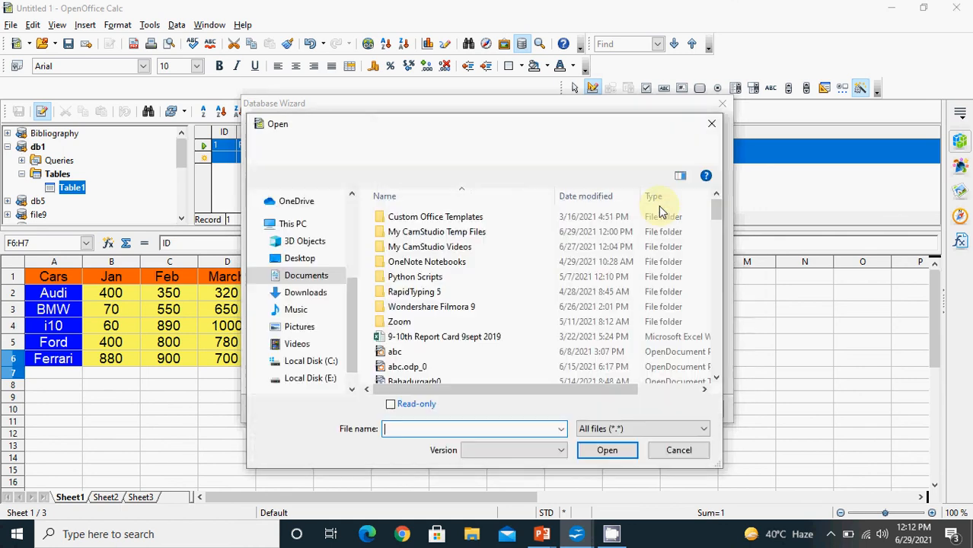
{"action": "left_click_drag", "start_coordinate": [716, 208], "coordinate": [718, 325]}
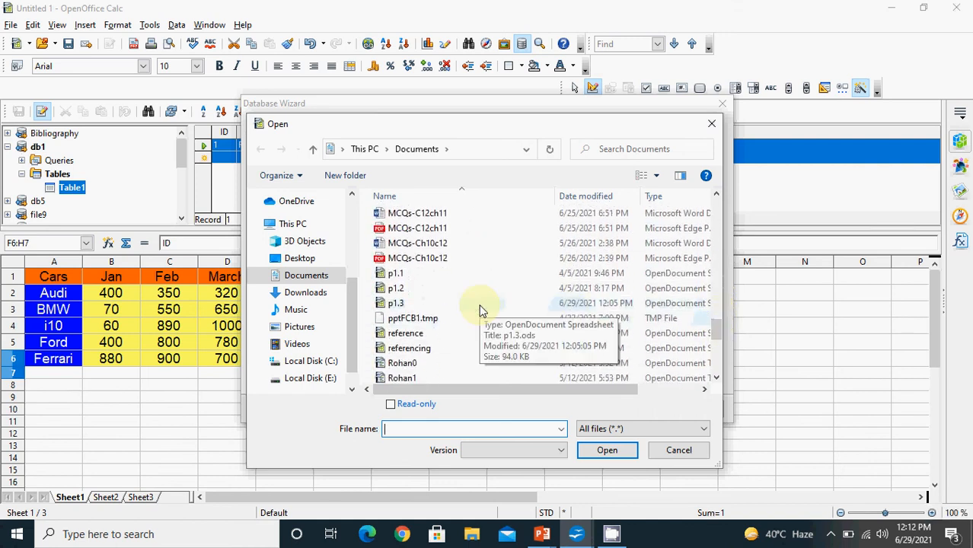
{"action": "left_click", "coordinate": [415, 290]}
{"action": "double_click", "coordinate": [415, 290]}
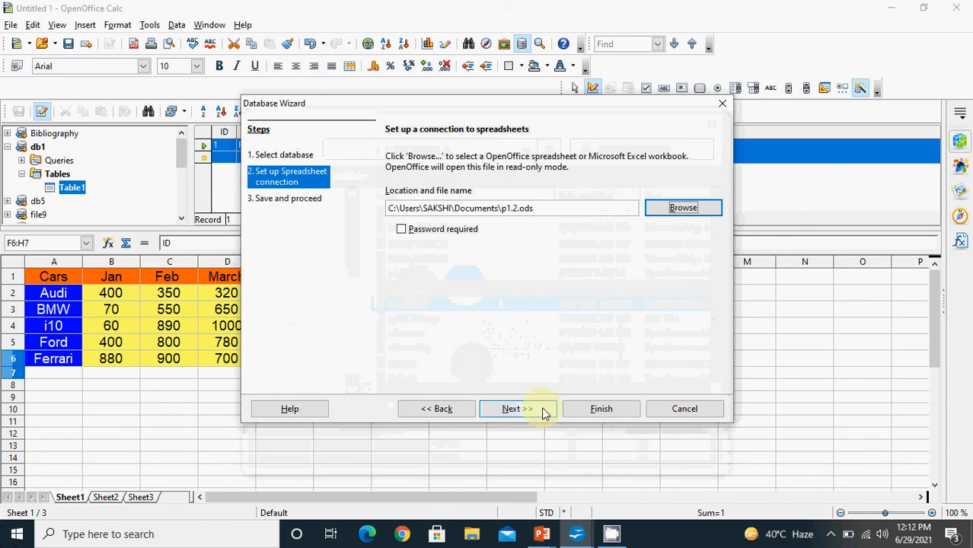
{"action": "left_click", "coordinate": [533, 409]}
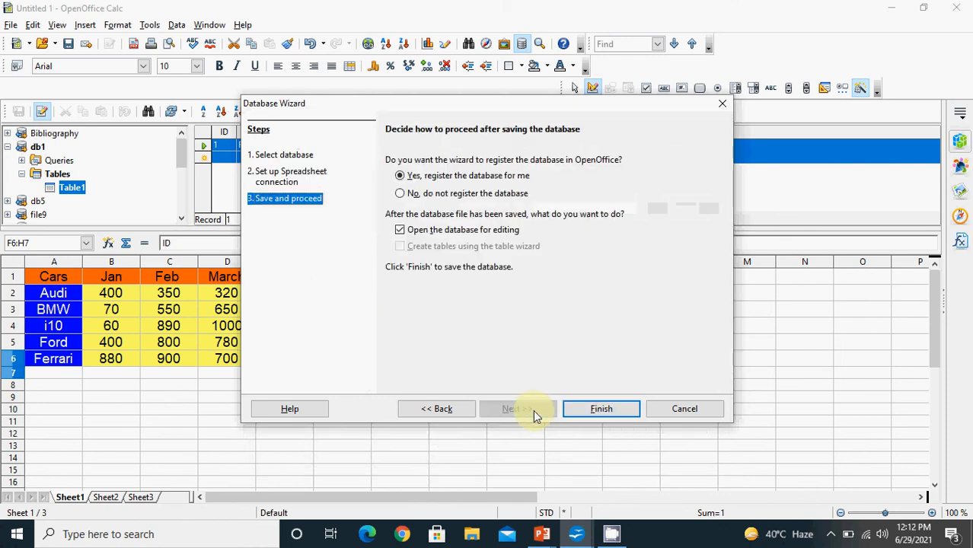
- Finish the wizard with database registration and opening for editing enabled, saving the database as db6 in Documents
{"action": "left_click", "coordinate": [601, 409]}
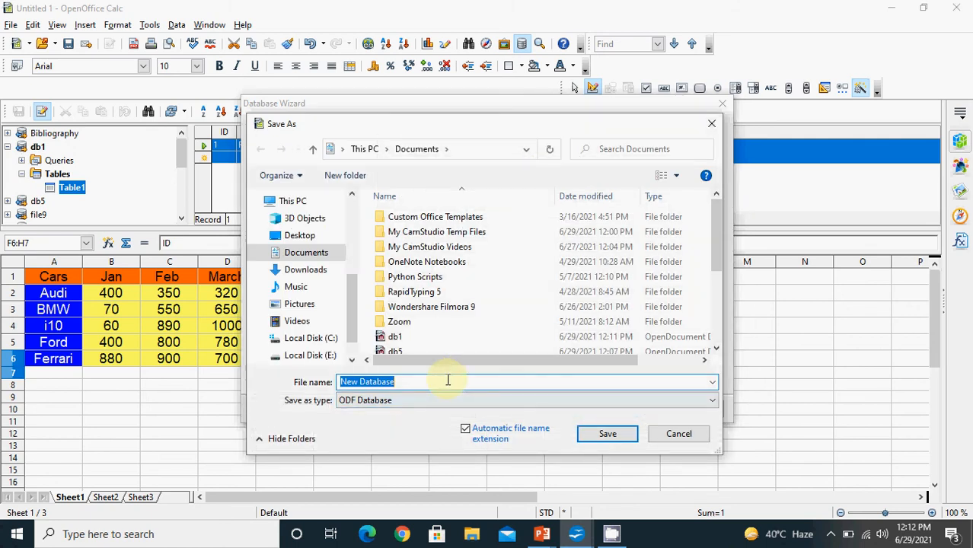
{"action": "type", "text": "db6"}
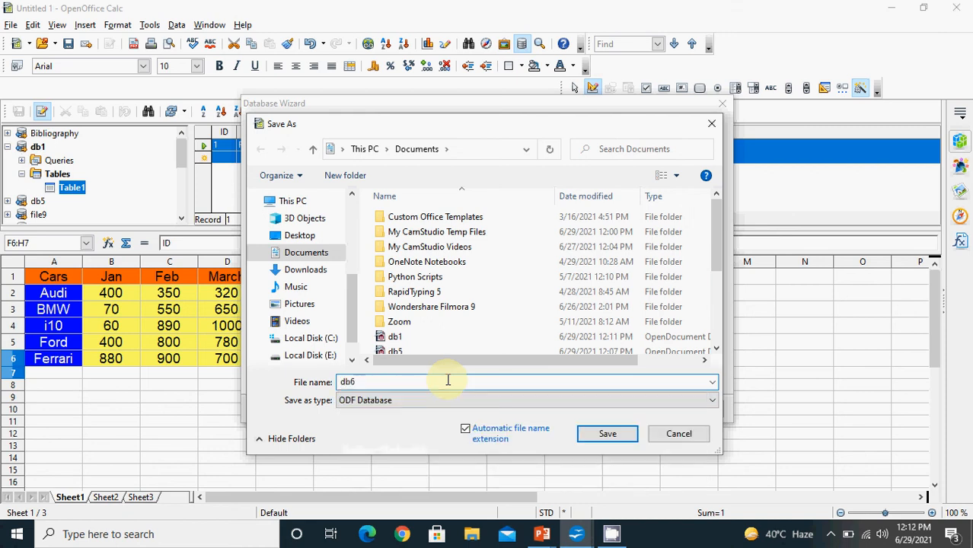
{"action": "key", "text": "Return"}
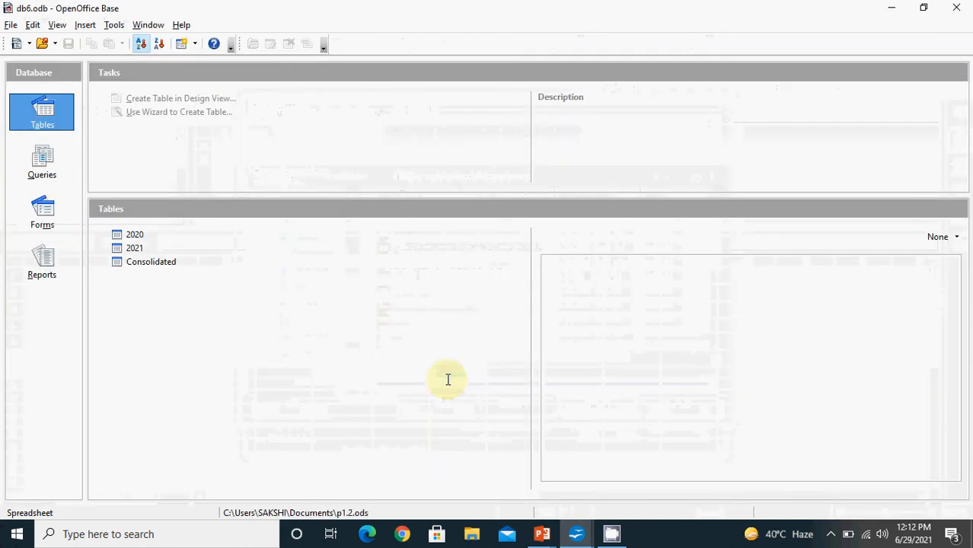
- View the records of table 2020 in db6, close the table data view and return to the Untitled 1 spreadsheet
{"action": "double_click", "coordinate": [133, 237]}
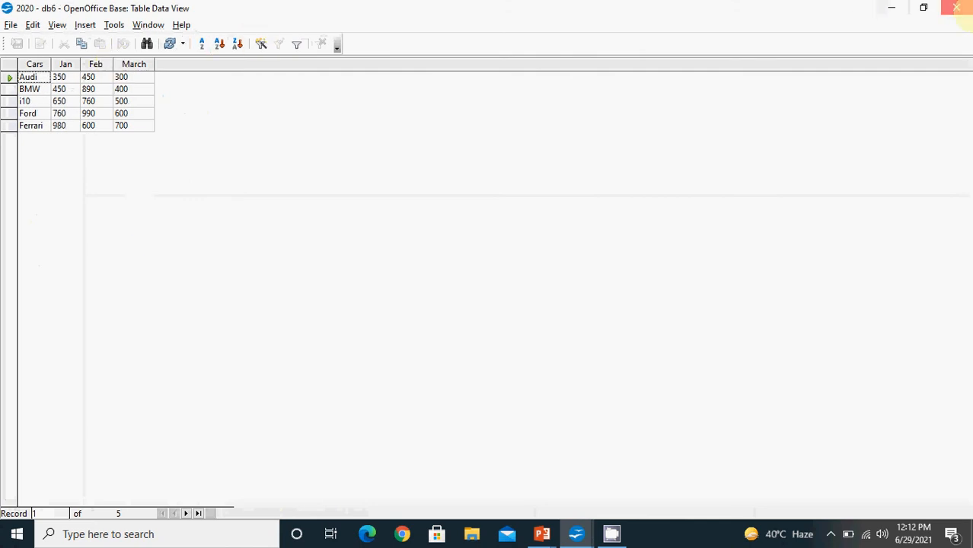
{"action": "left_click", "coordinate": [956, 7]}
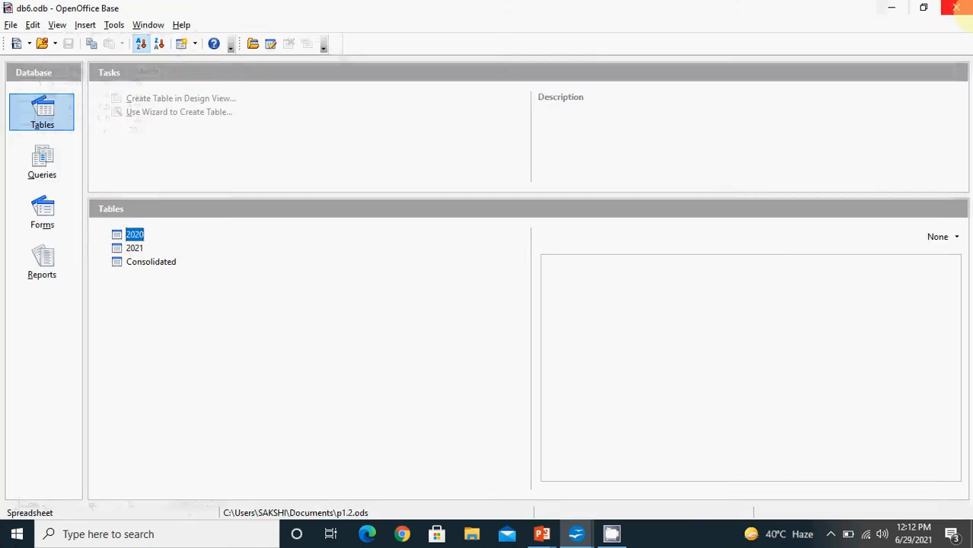
{"action": "left_click", "coordinate": [889, 7]}
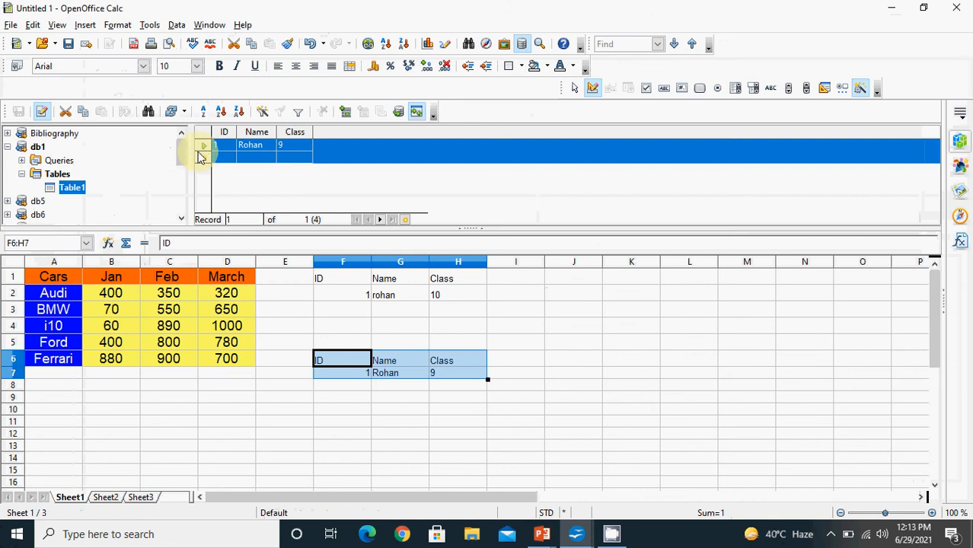
- Expand db6 and its Tables group in the data source list to show the linked sheets
{"action": "scroll", "coordinate": [184, 156], "scroll_direction": "down", "scroll_amount": 1}
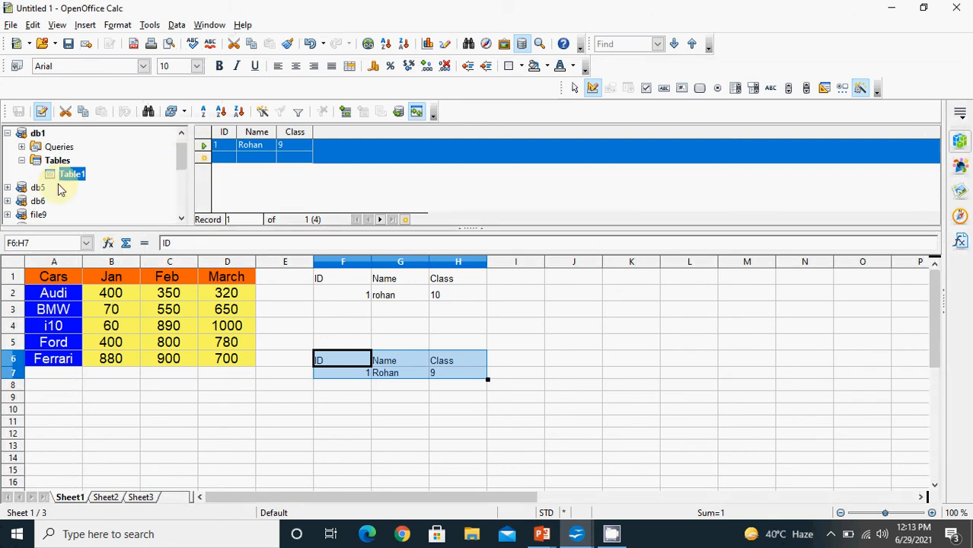
{"action": "left_click", "coordinate": [8, 202]}
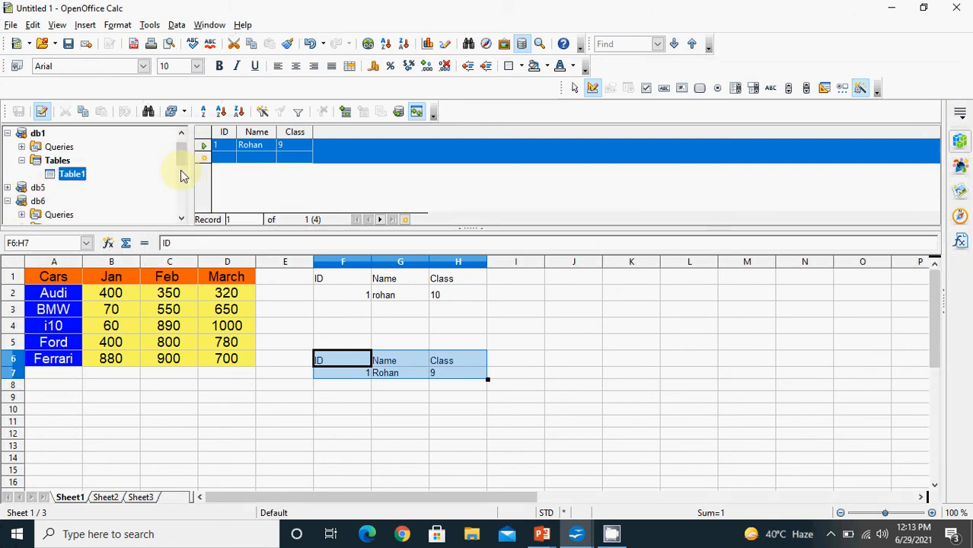
{"action": "scroll", "coordinate": [184, 165], "scroll_direction": "down", "scroll_amount": 2}
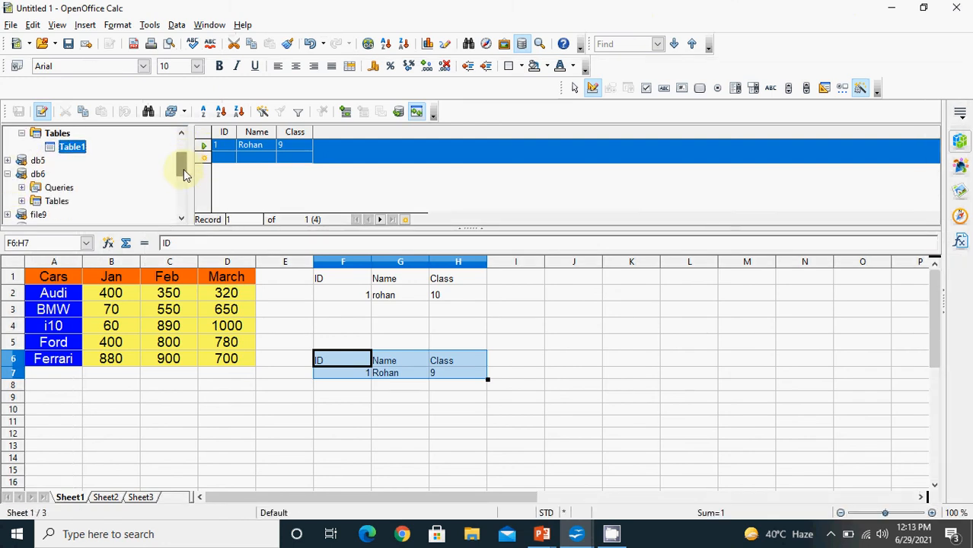
{"action": "left_click", "coordinate": [23, 202]}
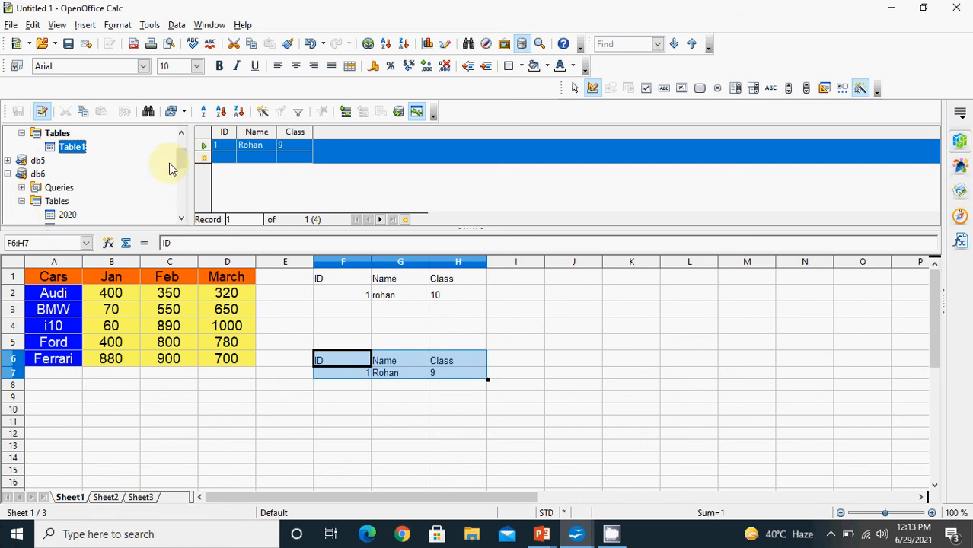
{"action": "scroll", "coordinate": [179, 173], "scroll_direction": "down", "scroll_amount": 1}
{"action": "scroll", "coordinate": [180, 172], "scroll_direction": "down", "scroll_amount": 1}
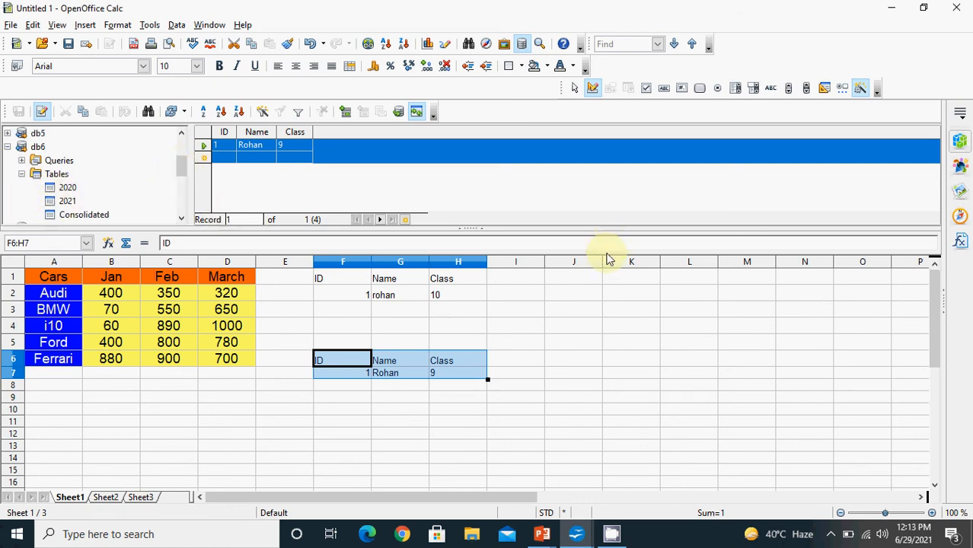
- Insert all records of db6's 2021 table into the sheet as text, starting at cell J1
{"action": "left_click", "coordinate": [579, 278]}
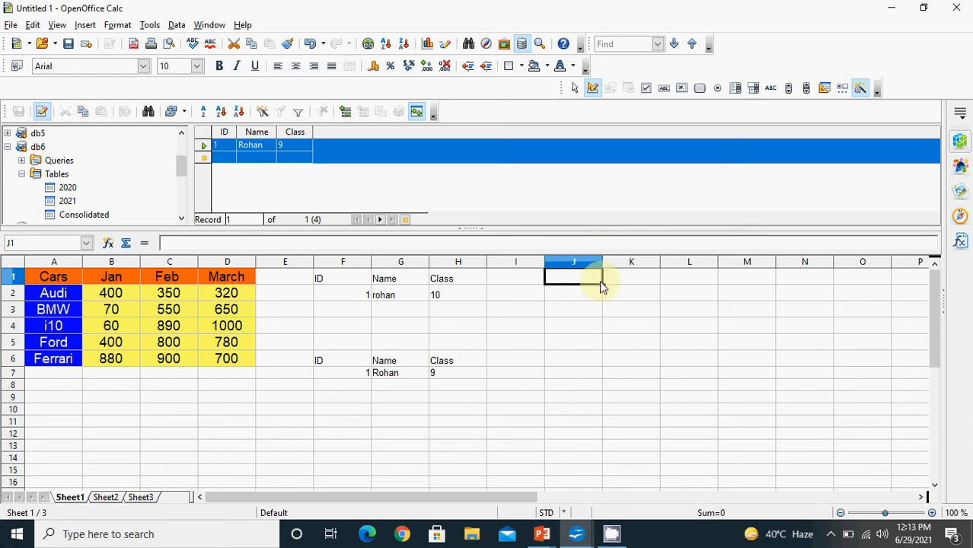
{"action": "left_click", "coordinate": [67, 201]}
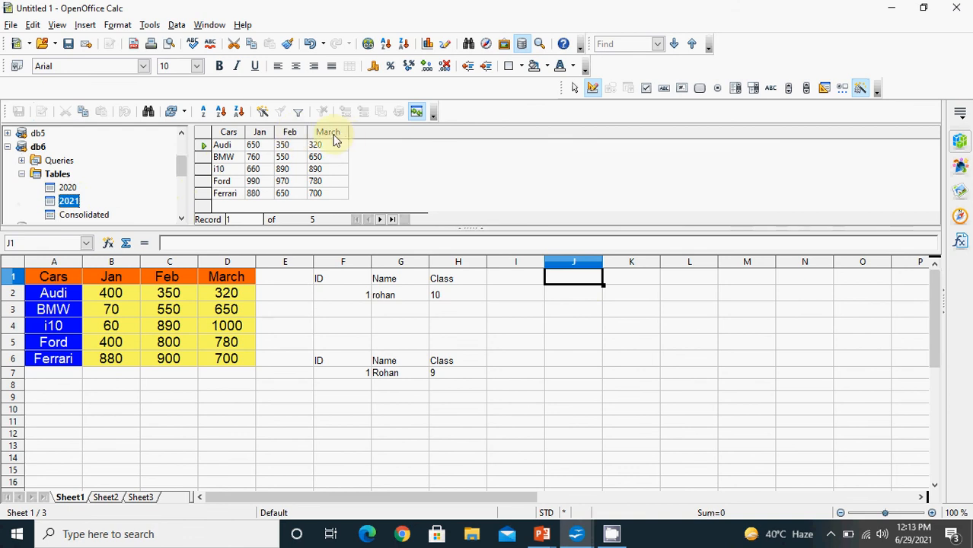
{"action": "left_click", "coordinate": [202, 133]}
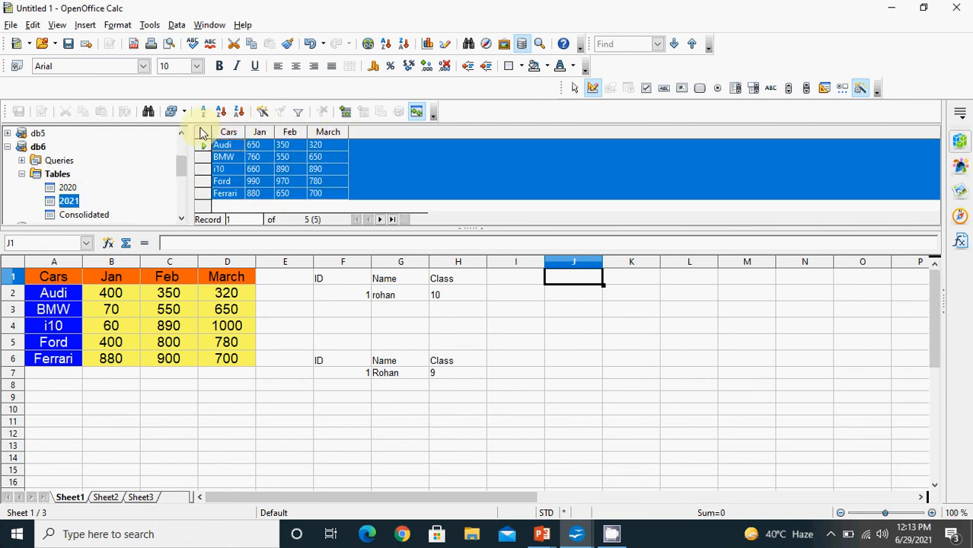
{"action": "left_click", "coordinate": [344, 114]}
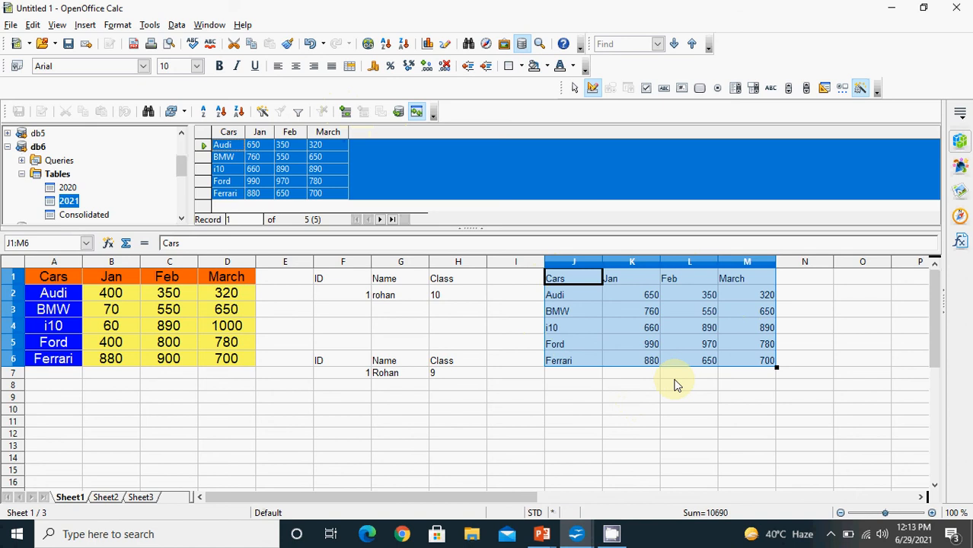
{"action": "left_click", "coordinate": [457, 412]}
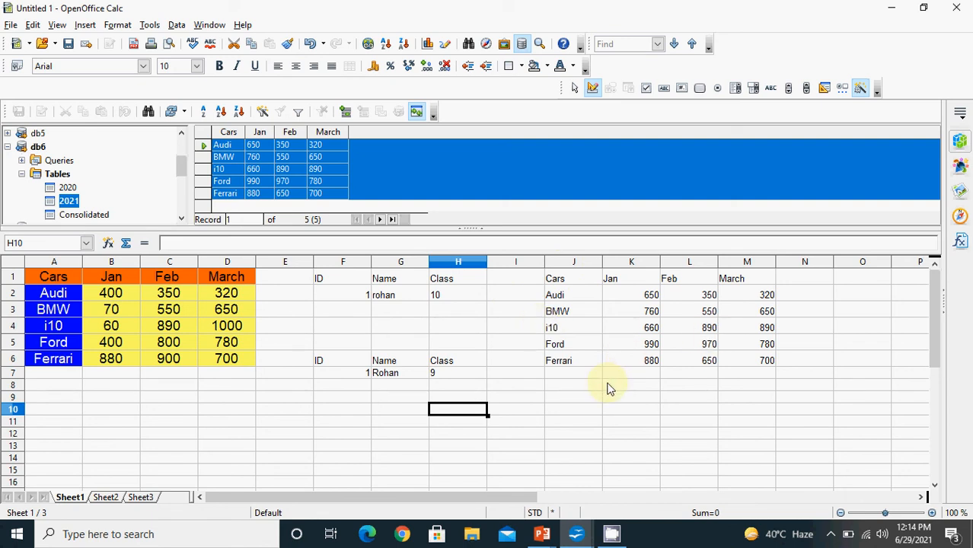
{"action": "left_click", "coordinate": [830, 533]}
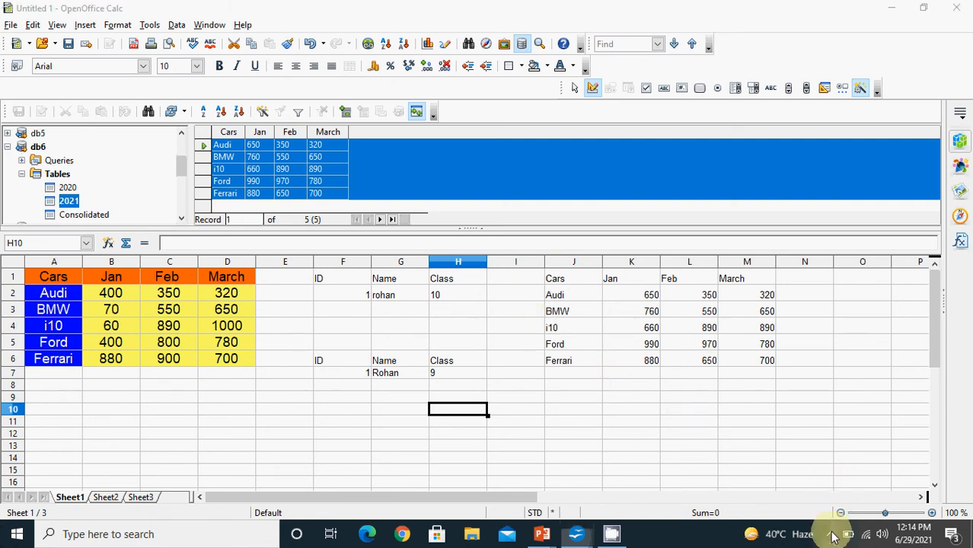